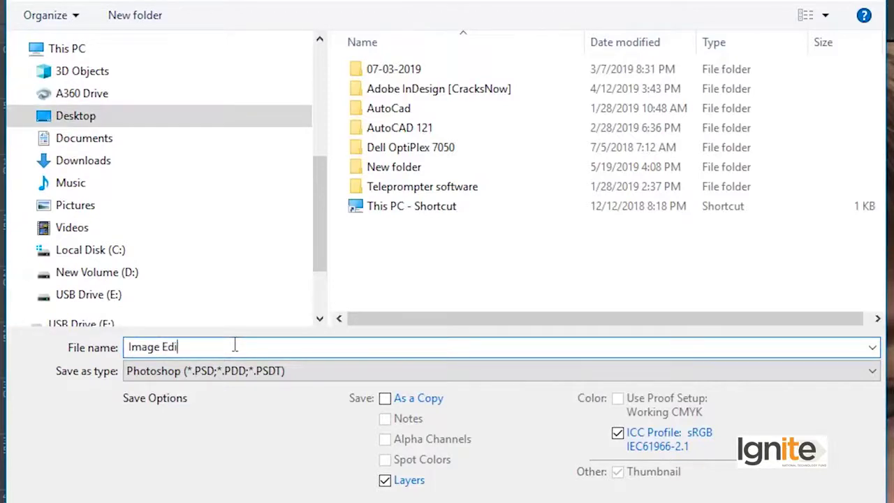
Save the document on the Desktop as "Image Editing" in Photoshop format with layers kept
{"action": "type", "text": "ting"}
{"action": "key", "text": "Return"}
{"action": "key", "text": "Return"}
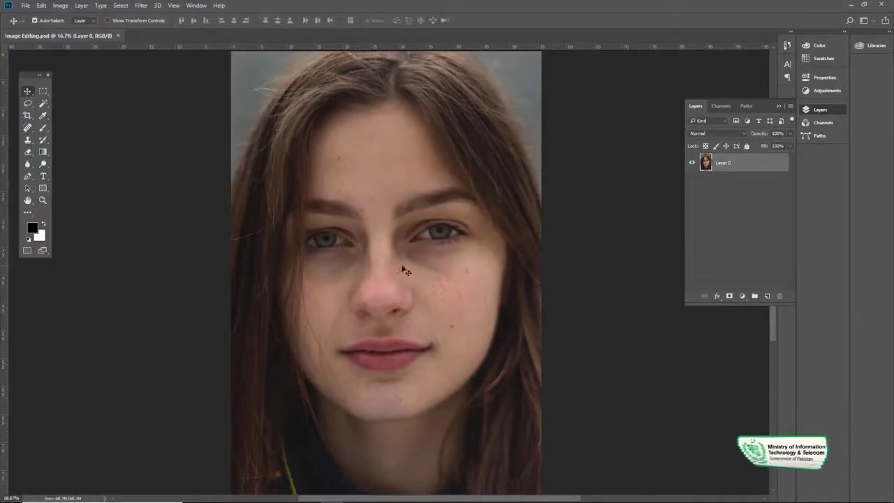
Rename the portrait's layer to "Original Image"
{"action": "key", "text": "z"}
{"action": "left_click", "coordinate": [377, 256], "text": "alt"}
{"action": "key", "text": "v"}
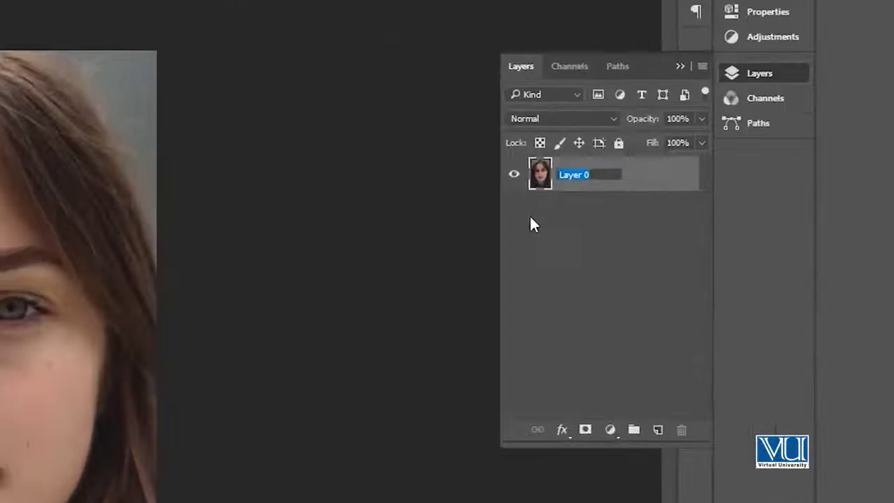
{"action": "type", "text": "Original I"}
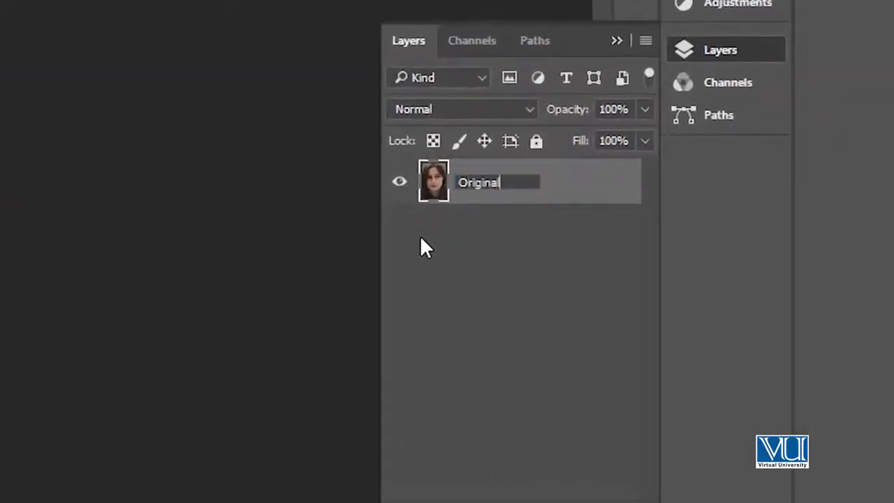
{"action": "type", "text": "mage"}
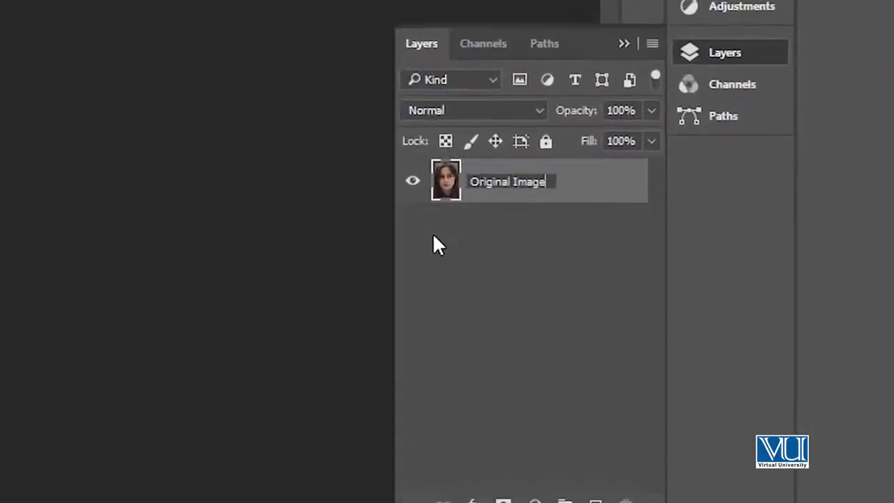
{"action": "key", "text": "Return"}
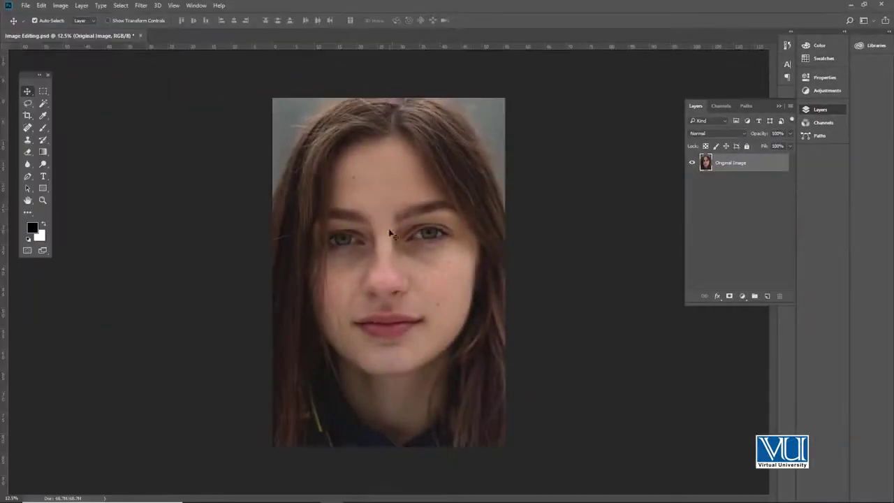
Draw a rectangular marquee selection over the face, from the forehead to the lips
{"action": "key", "text": "ctrl+plus"}
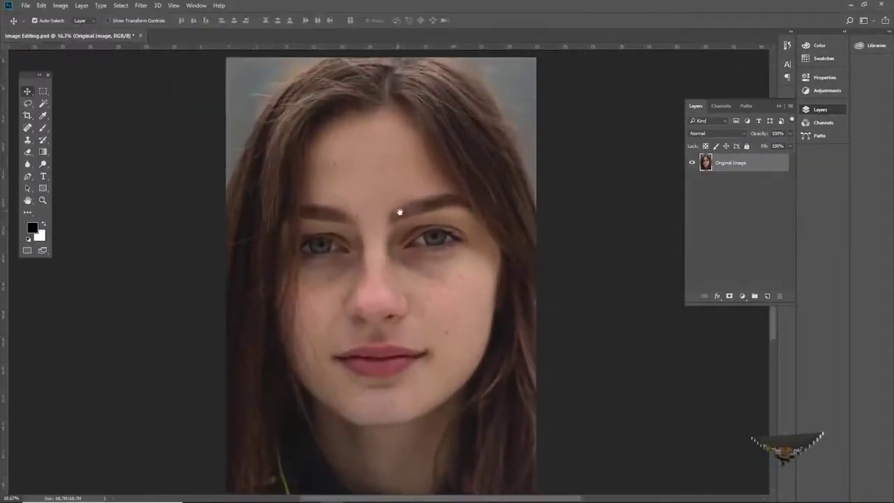
{"action": "key", "text": "ctrl+plus"}
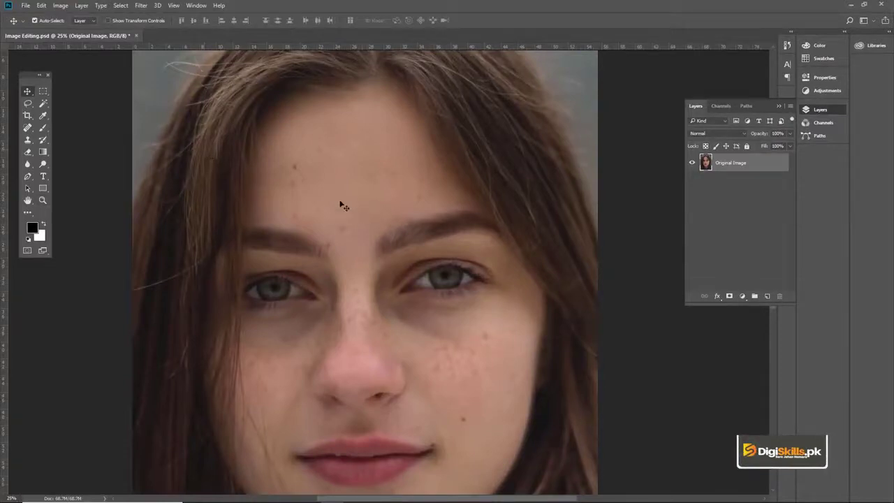
{"action": "scroll", "coordinate": [325, 178], "scroll_direction": "down", "scroll_amount": 1}
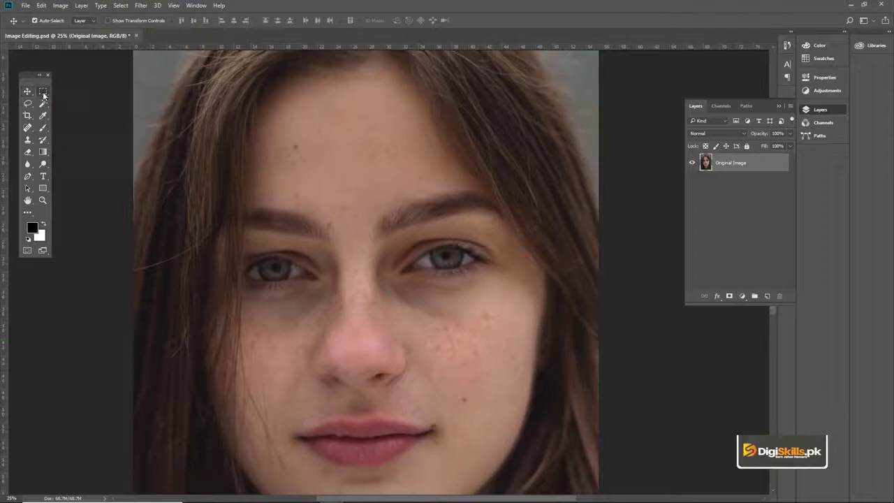
{"action": "left_click_drag", "start_coordinate": [44, 95], "coordinate": [67, 94]}
{"action": "left_click_drag", "start_coordinate": [236, 112], "coordinate": [506, 434]}
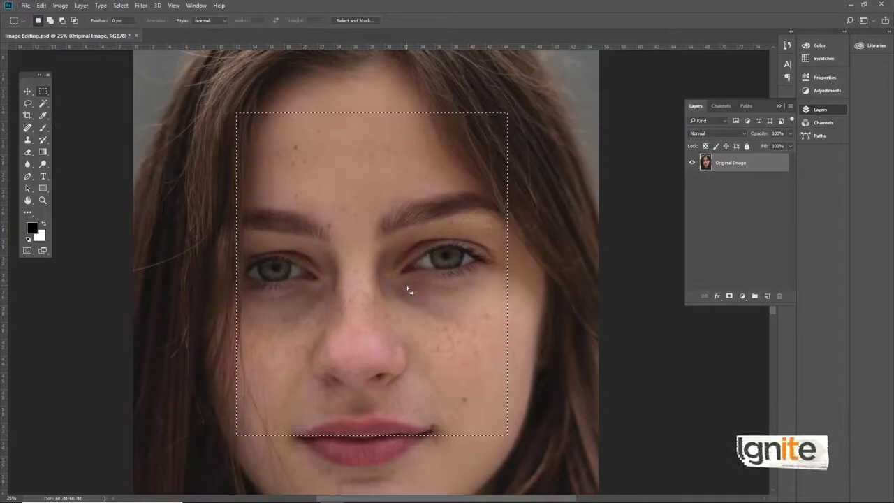
Try inverting the rectangular selection and deleting the area around the face, undo the deletion and clear the selection
{"action": "key", "text": "ctrl+shift+i"}
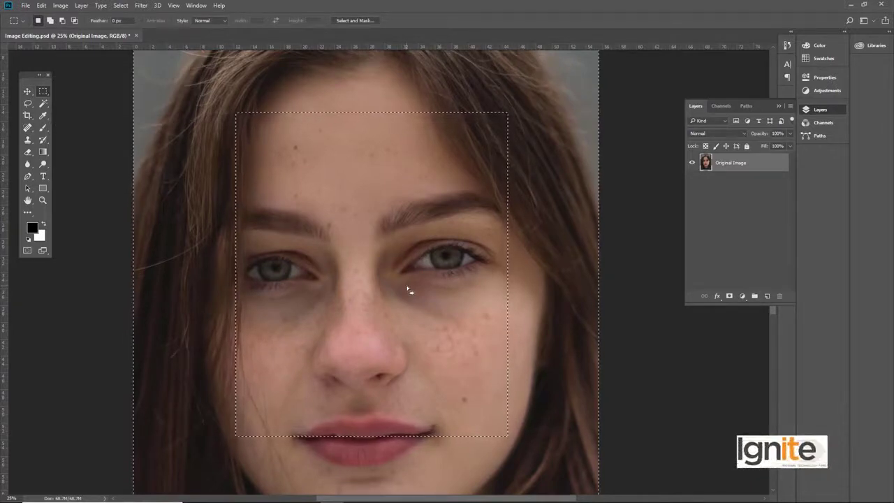
{"action": "key", "text": "Delete"}
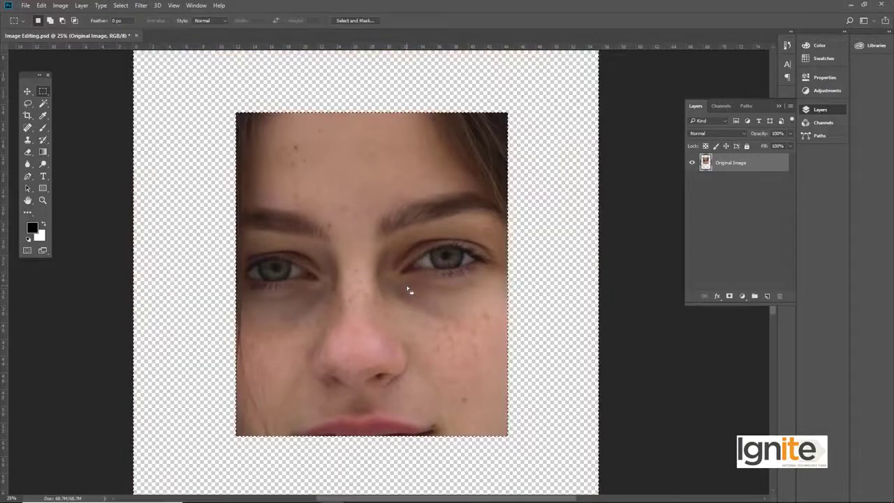
{"action": "key", "text": "ctrl+z"}
{"action": "key", "text": "ctrl+d"}
Draw a larger rectangular selection from the forehead to the chin, try moving its contents sideways and undo the move
{"action": "left_click_drag", "start_coordinate": [210, 121], "coordinate": [538, 478]}
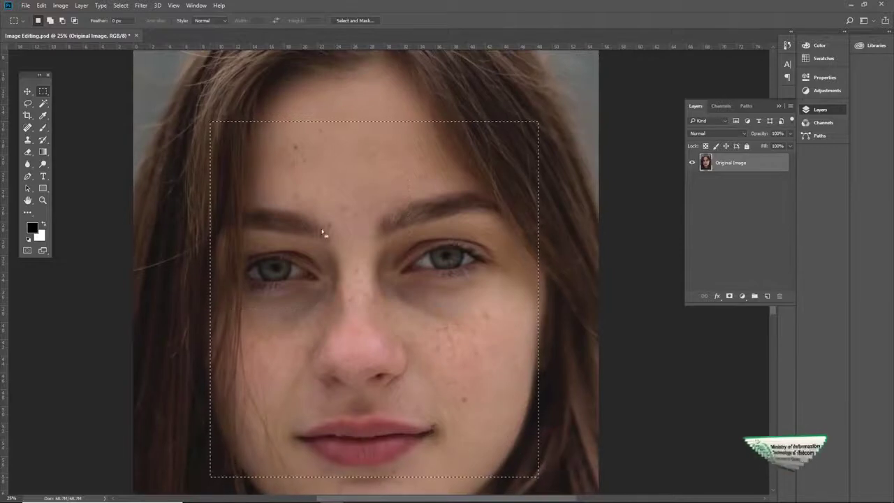
{"action": "key", "text": "v"}
{"action": "left_click_drag", "start_coordinate": [377, 239], "coordinate": [459, 242]}
{"action": "key", "text": "ctrl+z"}
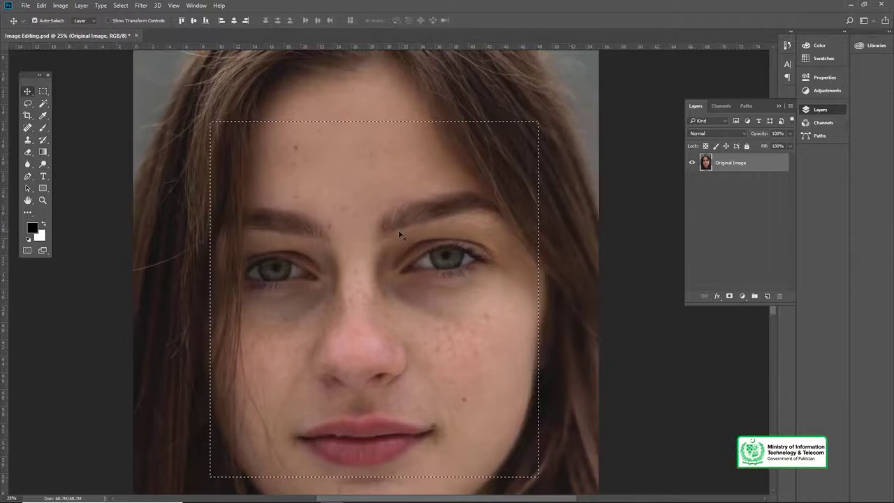
Try deleting everything outside the larger rectangular selection by inverting it, undo the deletion and deselect
{"action": "key", "text": "ctrl+shift+i"}
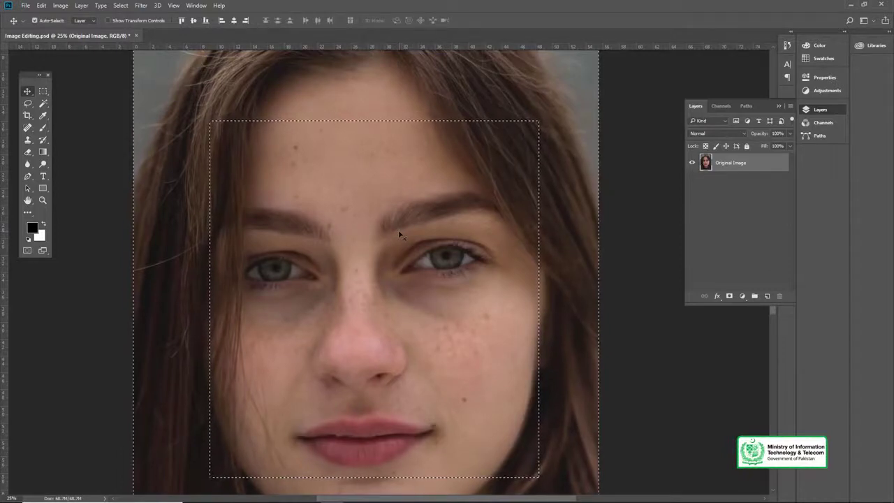
{"action": "key", "text": "Delete"}
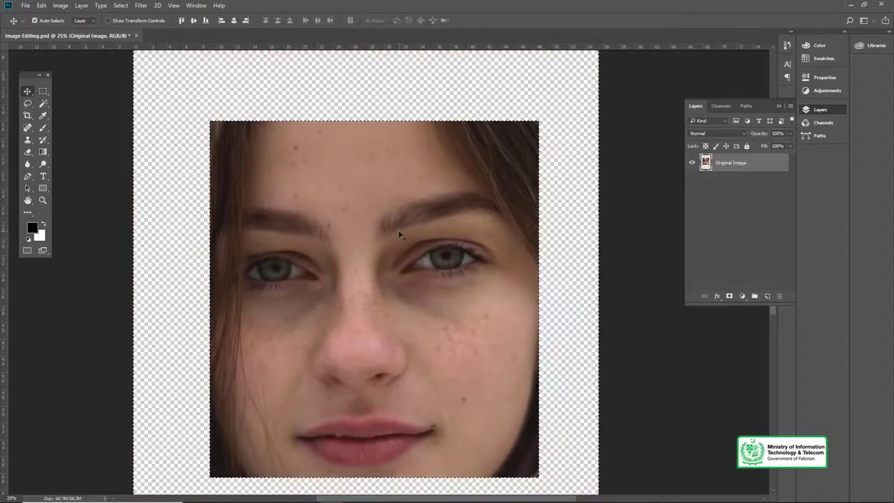
{"action": "key", "text": "ctrl+z"}
{"action": "key", "text": "ctrl+d"}
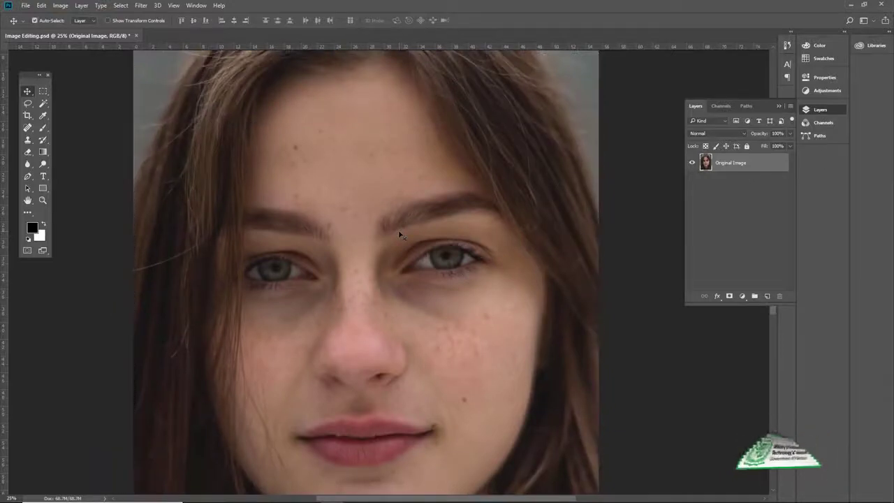
Try a freehand Lasso selection around the eyes and eyebrows, and clear it
{"action": "left_click", "coordinate": [28, 103]}
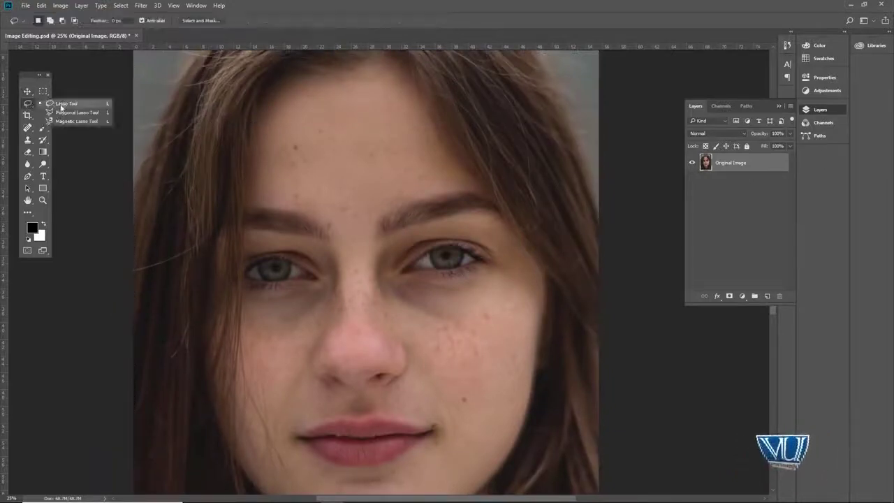
{"action": "left_click", "coordinate": [62, 106]}
{"action": "left_click_drag", "start_coordinate": [301, 359], "coordinate": [456, 173]}
{"action": "left_click_drag", "start_coordinate": [299, 359], "coordinate": [299, 356]}
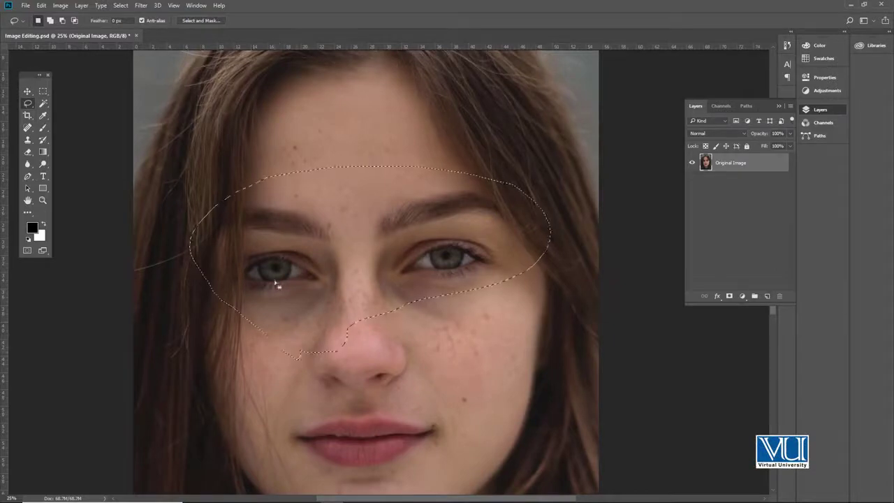
{"action": "left_click", "coordinate": [280, 246]}
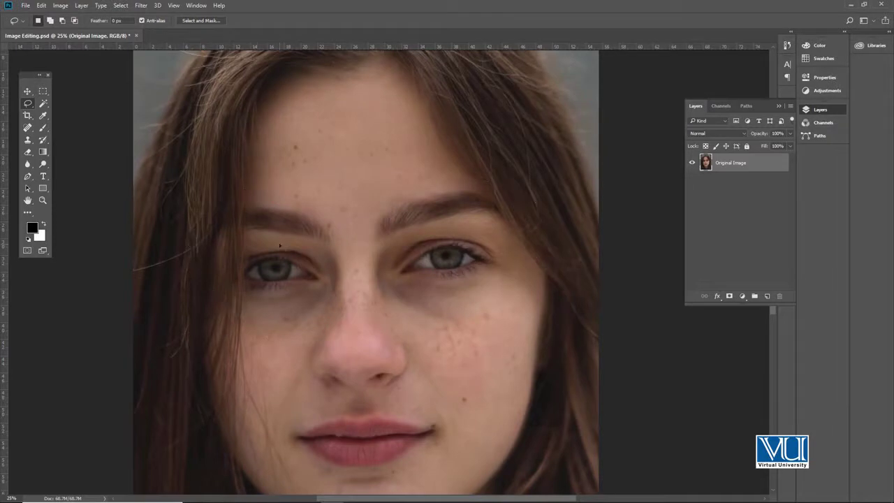
Try a straight-edged Polygonal Lasso selection around the face, from the forehead to the mouth, and deselect it
{"action": "right_click", "coordinate": [28, 104]}
{"action": "left_click", "coordinate": [66, 113]}
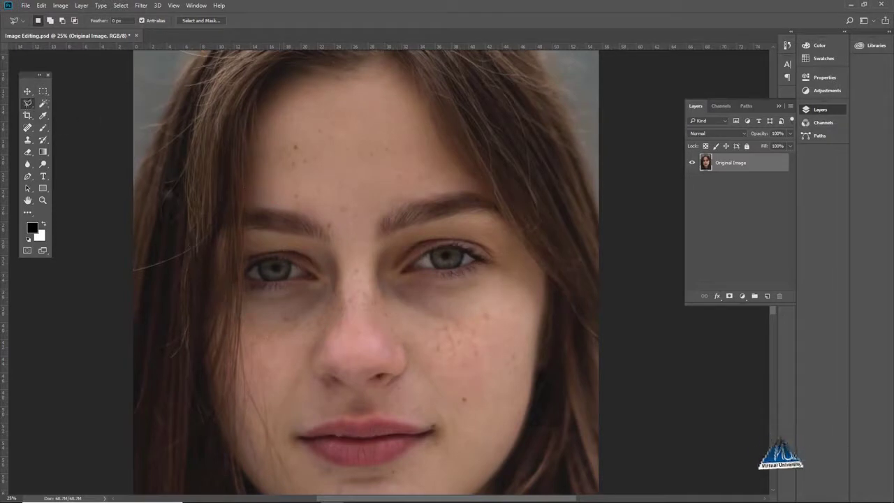
{"action": "left_click", "coordinate": [249, 426]}
{"action": "left_click", "coordinate": [206, 245]}
{"action": "left_click", "coordinate": [218, 166]}
{"action": "left_click", "coordinate": [340, 101]}
{"action": "left_click", "coordinate": [448, 108]}
{"action": "left_click", "coordinate": [543, 354]}
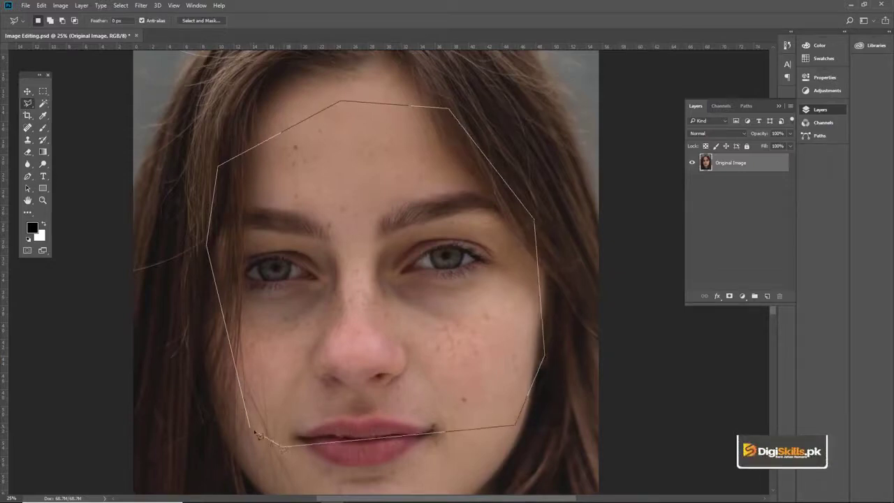
{"action": "left_click", "coordinate": [254, 431]}
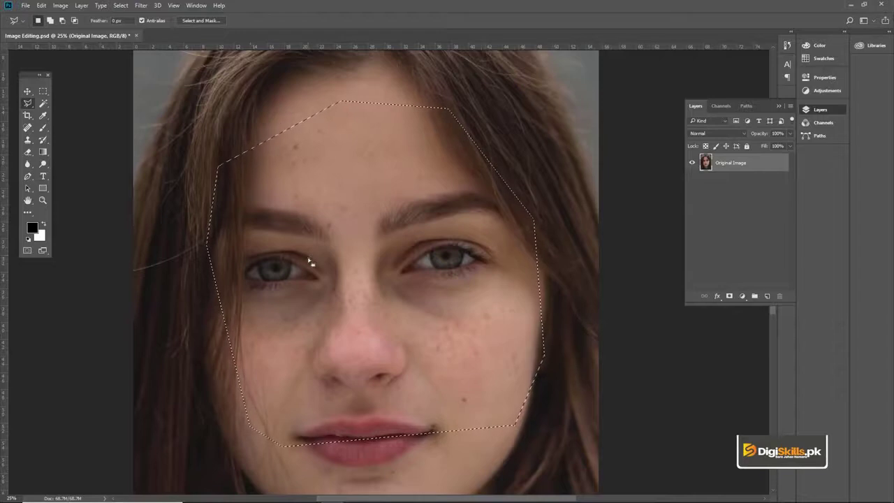
{"action": "key", "text": "ctrl+d"}
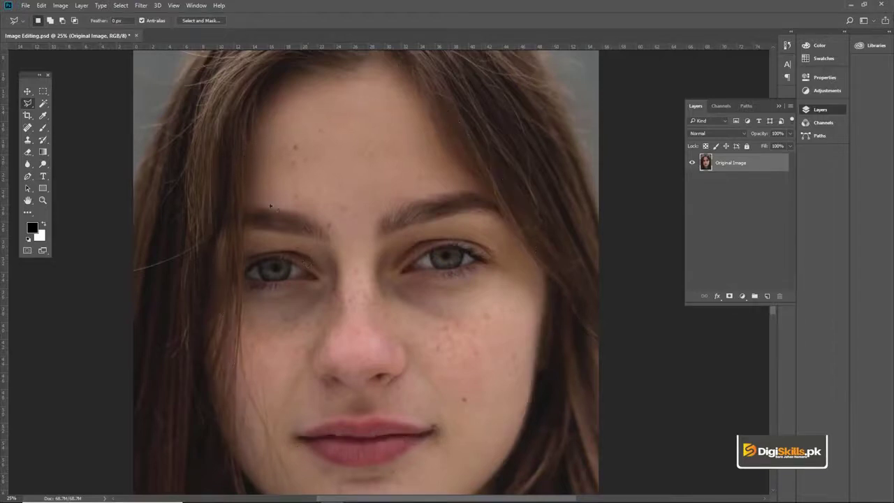
Trace the whole face outline along the hairline, cheeks and chin with the Magnetic Lasso tool and close the selection
{"action": "scroll", "coordinate": [285, 241], "scroll_direction": "down", "scroll_amount": 2}
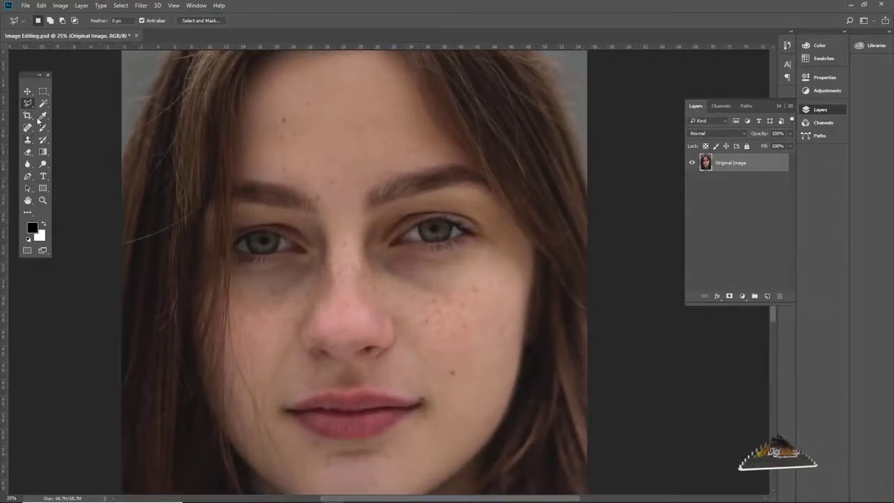
{"action": "right_click", "coordinate": [28, 104]}
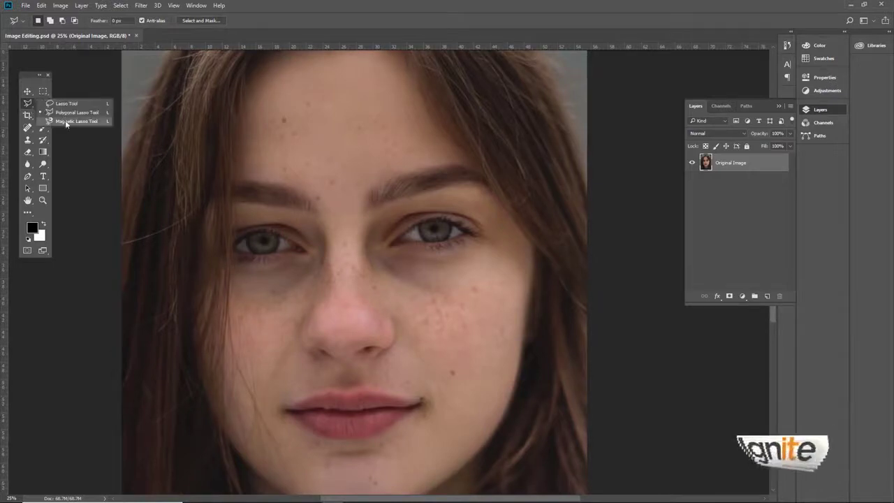
{"action": "left_click", "coordinate": [65, 120]}
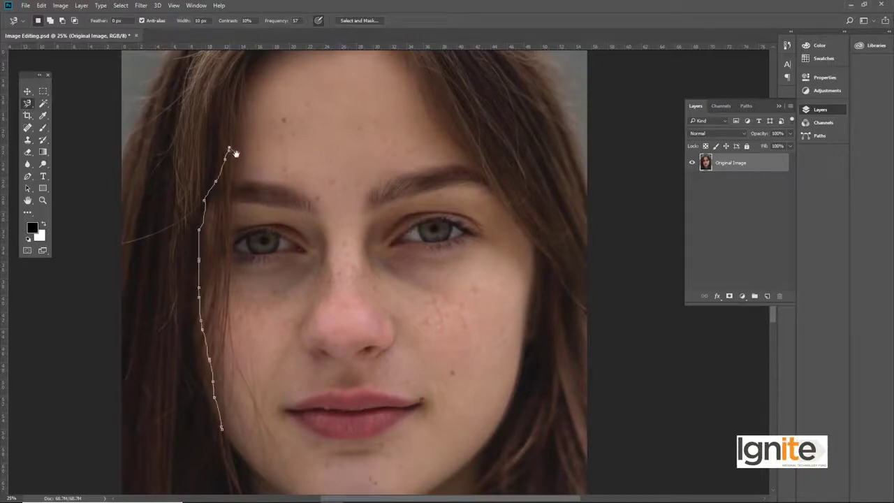
{"action": "left_click_drag", "start_coordinate": [236, 153], "coordinate": [243, 166]}
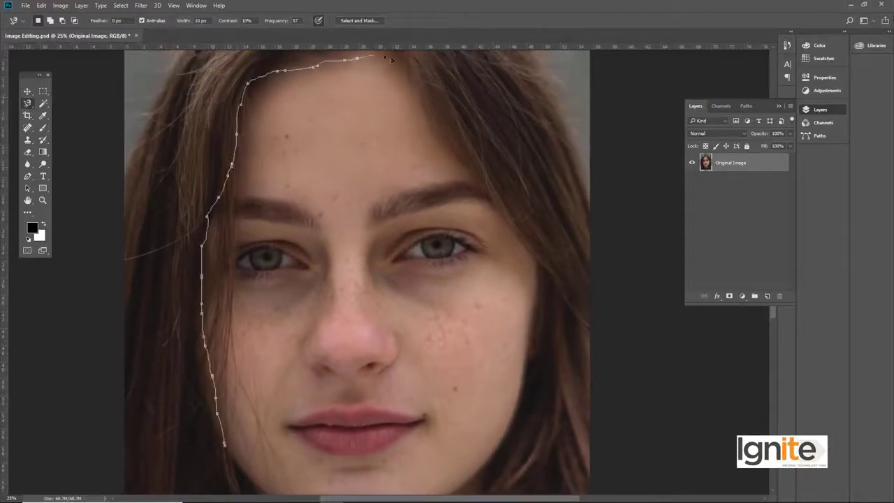
{"action": "mouse_move", "coordinate": [518, 397]}
{"action": "left_mouse_down"}
{"action": "mouse_move", "coordinate": [498, 337]}
{"action": "mouse_move", "coordinate": [496, 372]}
{"action": "mouse_move", "coordinate": [471, 411]}
{"action": "mouse_move", "coordinate": [413, 443]}
{"action": "mouse_move", "coordinate": [301, 464]}
{"action": "left_mouse_up"}
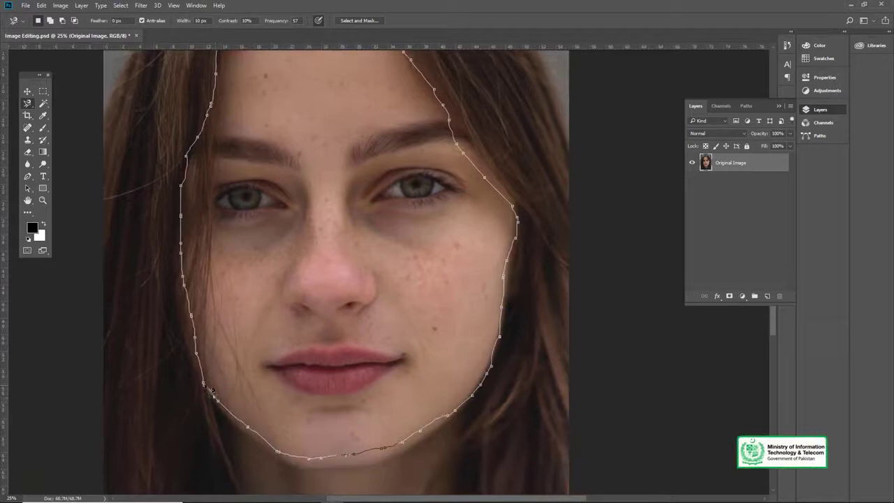
{"action": "left_click", "coordinate": [209, 389]}
{"action": "left_click_drag", "start_coordinate": [355, 300], "coordinate": [381, 351]}
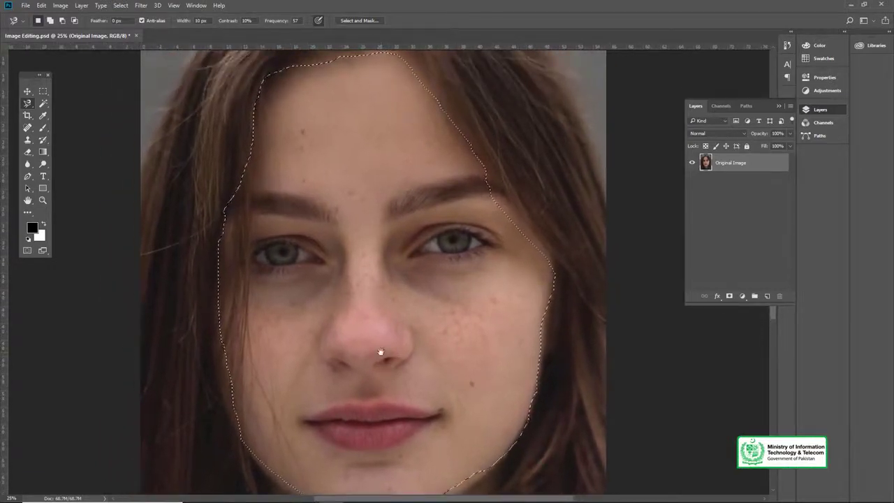
Try deleting the face inside the magnetic selection, undo the deletion and clear the selection
{"action": "key", "text": "Delete"}
{"action": "key", "text": "ctrl+z"}
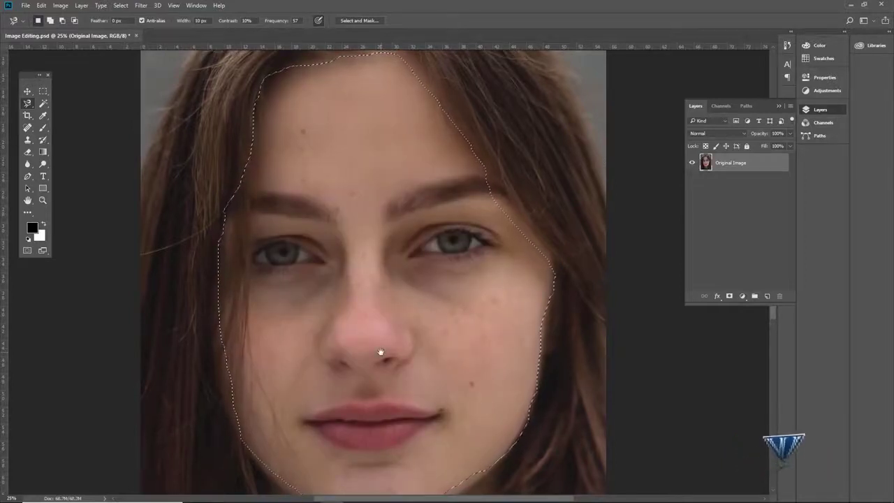
{"action": "key", "text": "ctrl+d"}
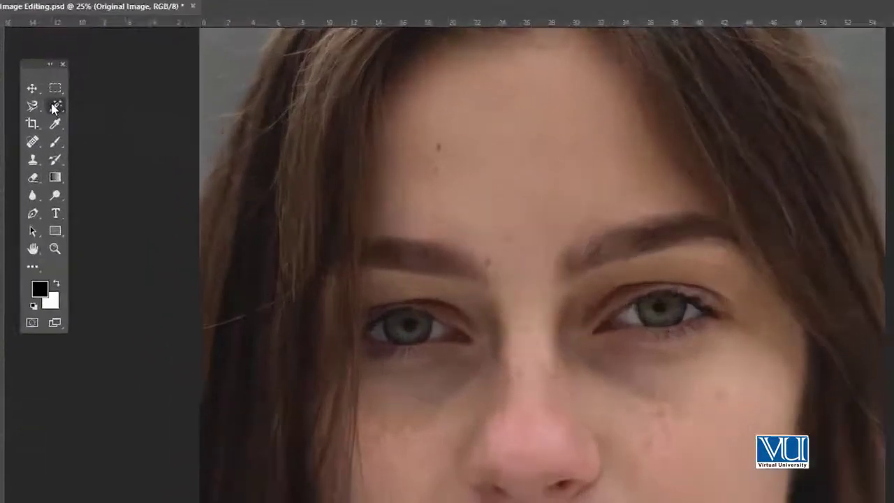
{"action": "right_click", "coordinate": [42, 103]}
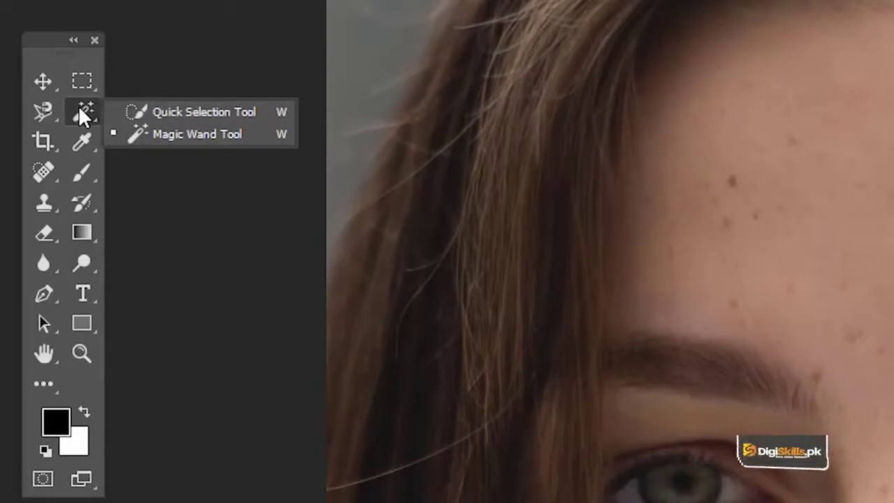
{"action": "left_click", "coordinate": [80, 109]}
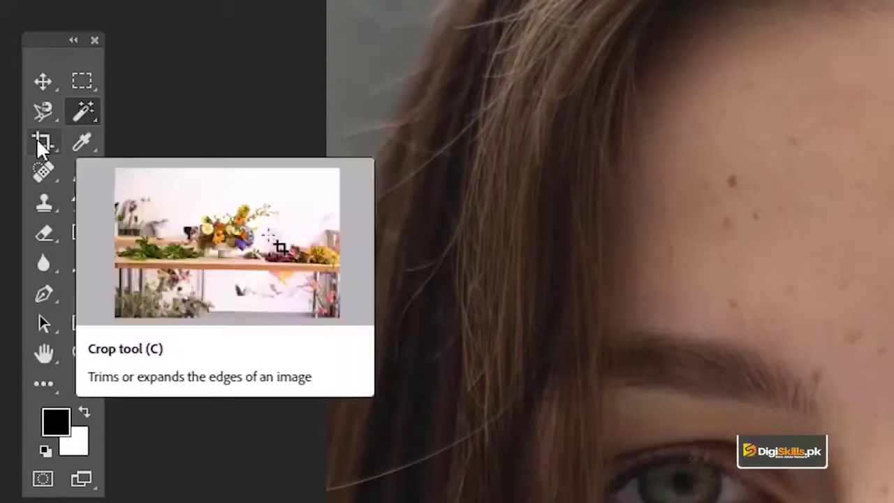
Try cropping the portrait tightly around the face, and undo the crop
{"action": "left_click", "coordinate": [38, 143]}
{"action": "key", "text": "z"}
{"action": "left_click", "coordinate": [742, 434], "text": "alt"}
{"action": "key", "text": "v"}
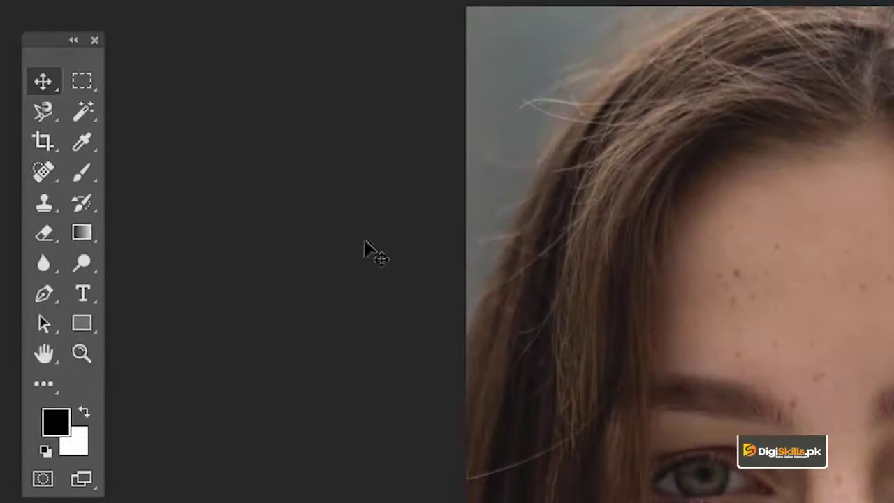
{"action": "left_click", "coordinate": [43, 139]}
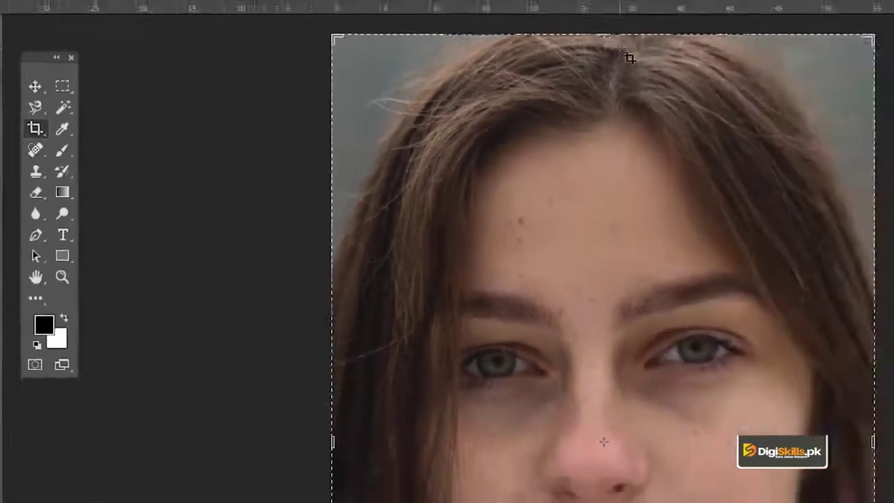
{"action": "left_click_drag", "start_coordinate": [199, 63], "coordinate": [247, 131]}
{"action": "left_click_drag", "start_coordinate": [318, 204], "coordinate": [390, 300]}
{"action": "left_click", "coordinate": [471, 22]}
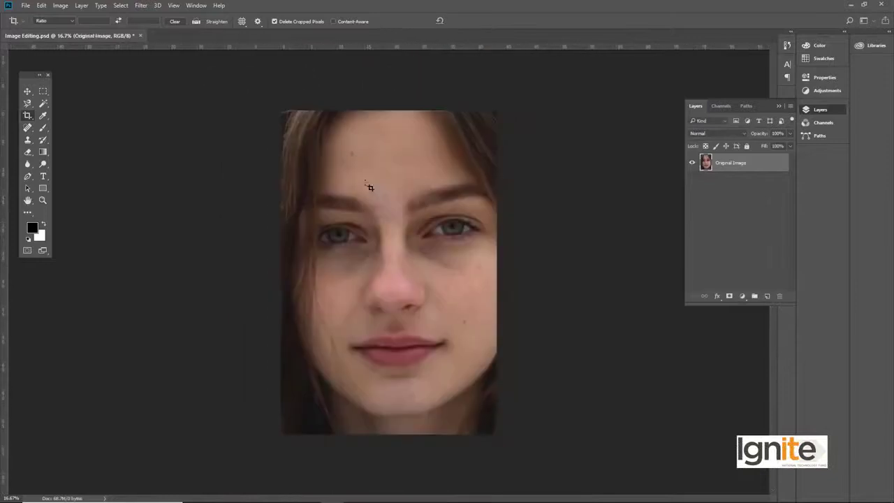
{"action": "key", "text": "ctrl+0"}
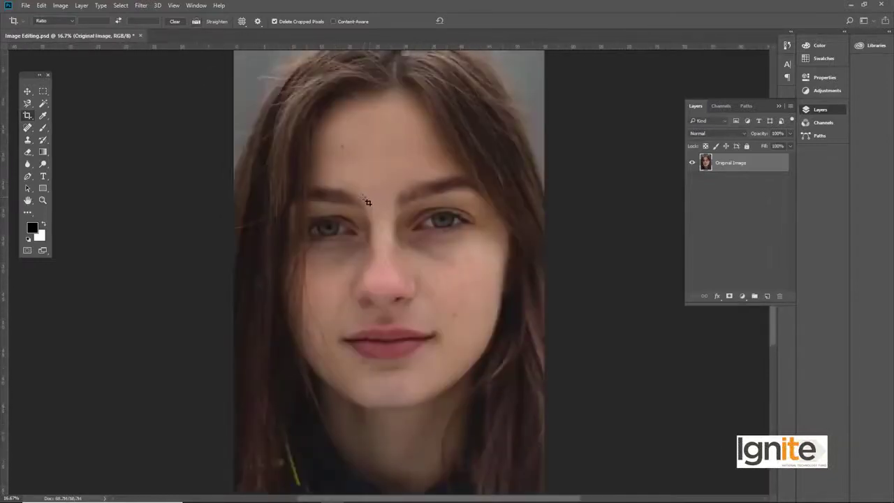
{"action": "key", "text": "v"}
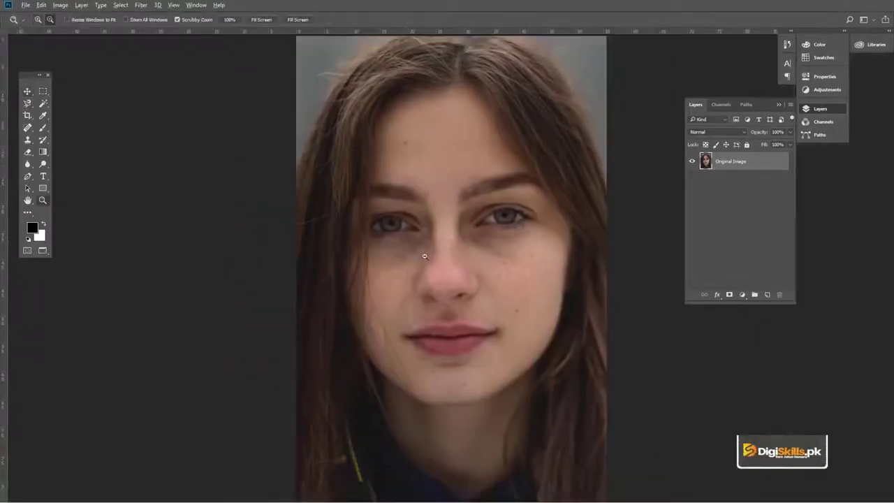
{"action": "left_click", "coordinate": [424, 257], "text": "alt"}
{"action": "left_click_drag", "start_coordinate": [424, 256], "coordinate": [378, 250]}
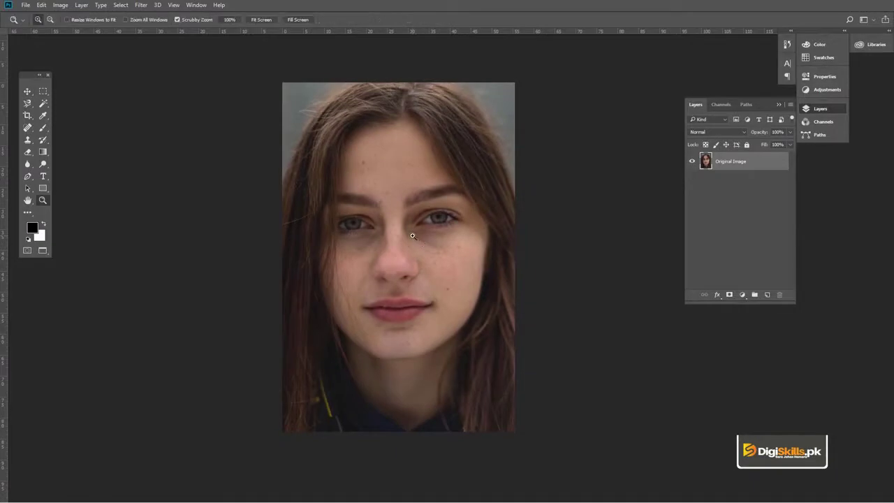
{"action": "left_click", "coordinate": [414, 238]}
{"action": "key", "text": "v"}
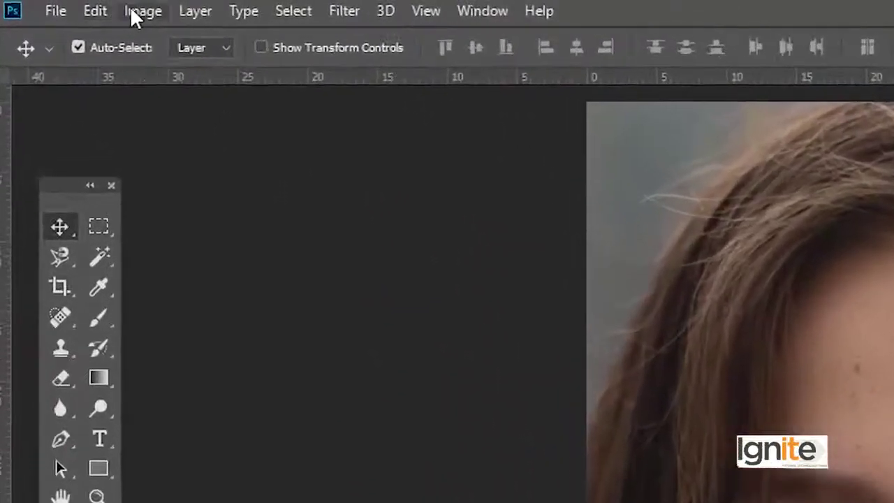
{"action": "left_click", "coordinate": [59, 6]}
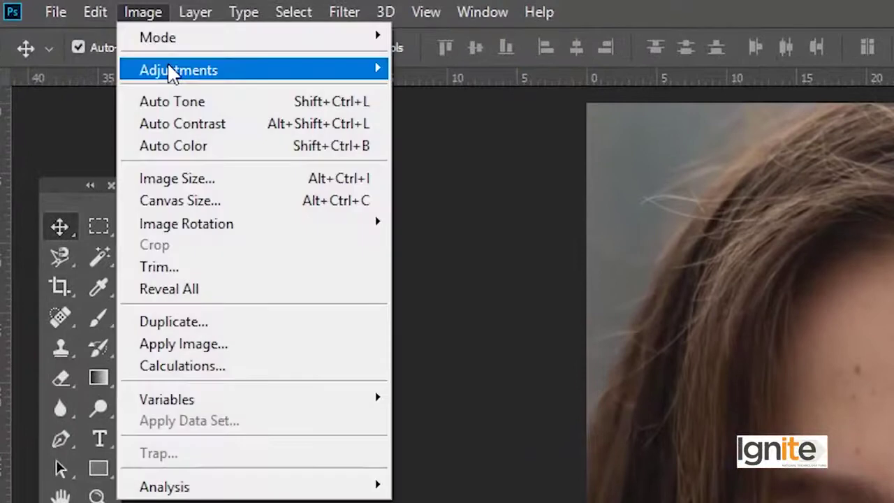
{"action": "mouse_move", "coordinate": [334, 76]}
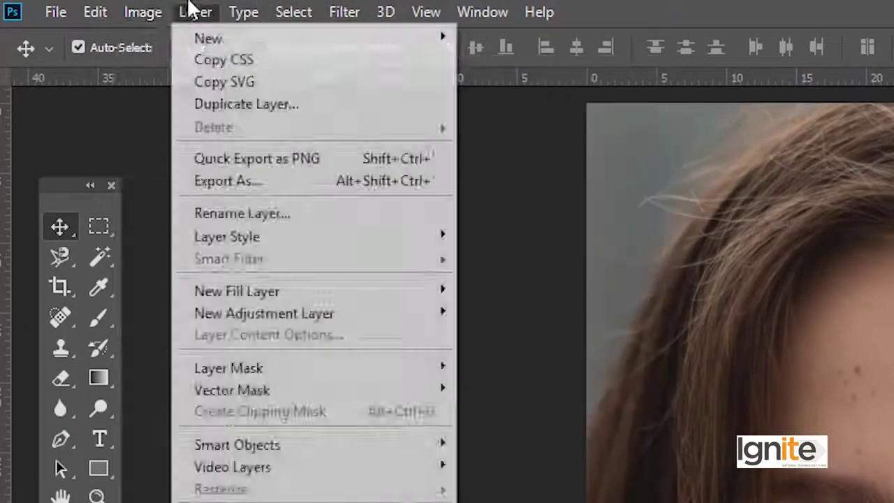
{"action": "left_click", "coordinate": [151, 14]}
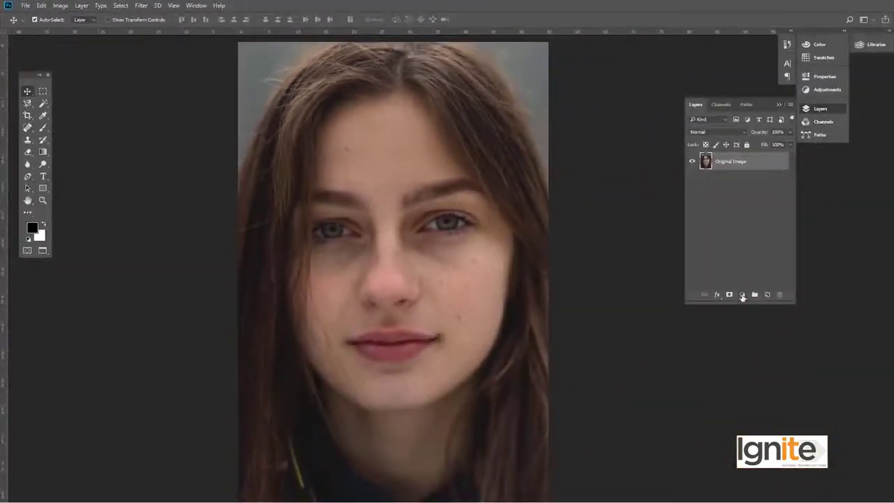
Add a Brightness/Contrast adjustment layer with brightness 14 and contrast 6, and reopen its settings from the layer
{"action": "left_click", "coordinate": [742, 296]}
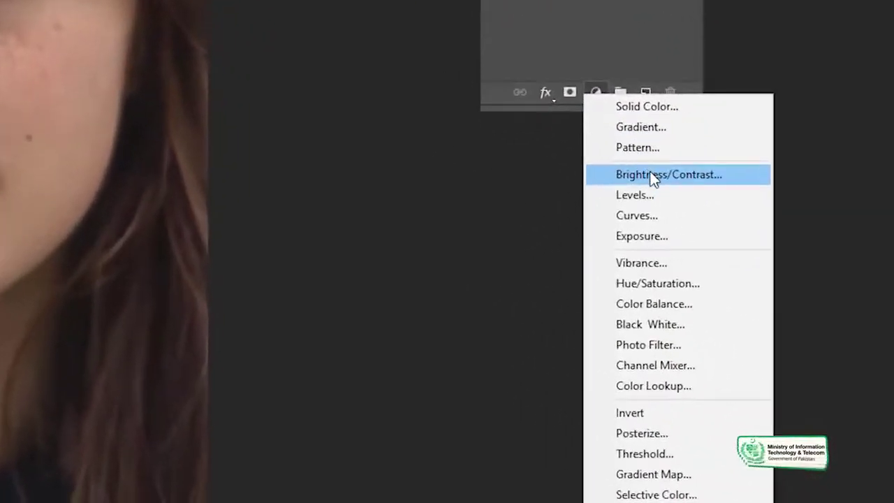
{"action": "left_click", "coordinate": [653, 176]}
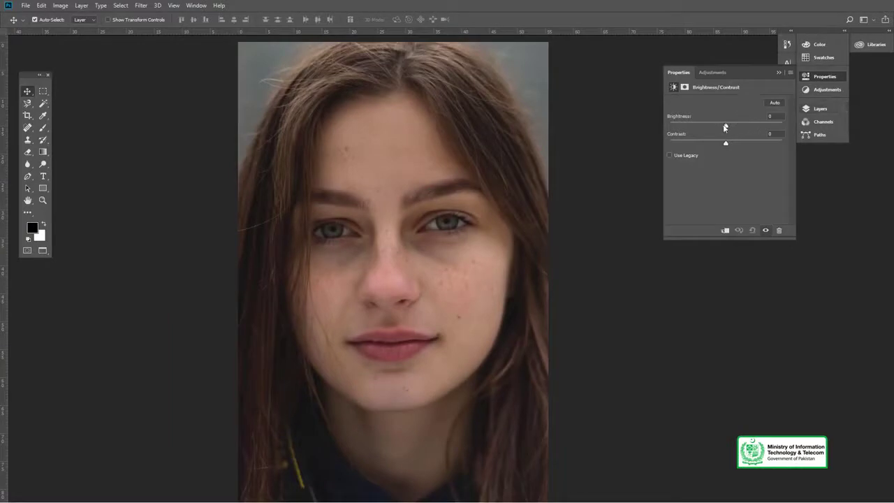
{"action": "left_click_drag", "start_coordinate": [730, 127], "coordinate": [731, 128]}
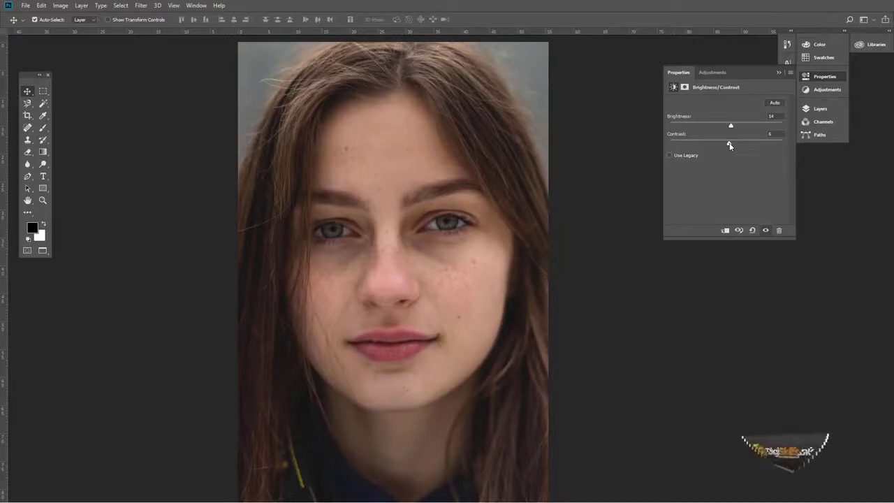
{"action": "left_click", "coordinate": [828, 108]}
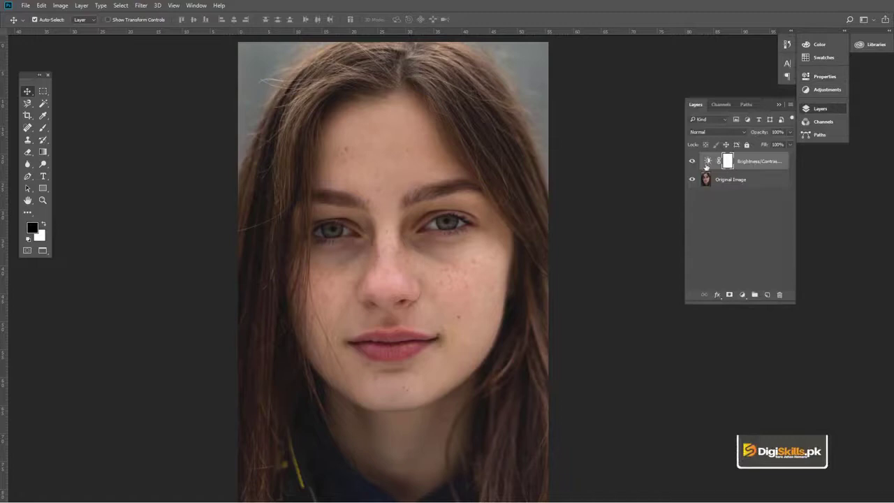
{"action": "double_click", "coordinate": [708, 161]}
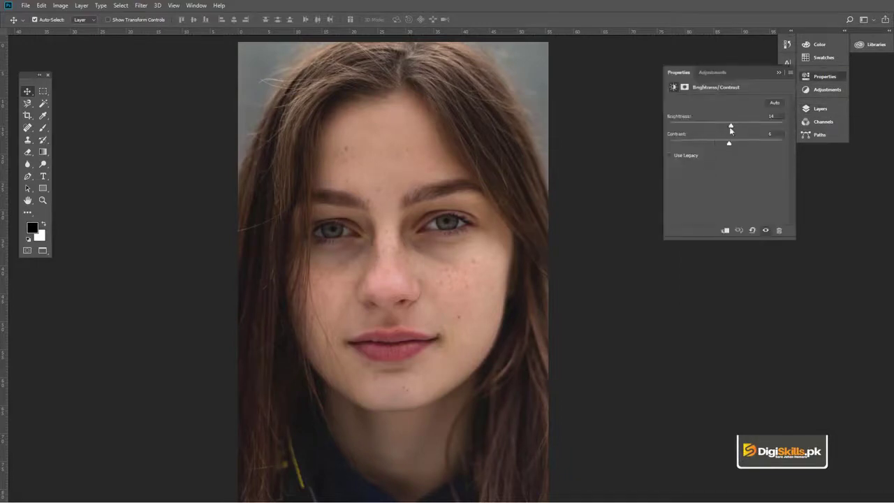
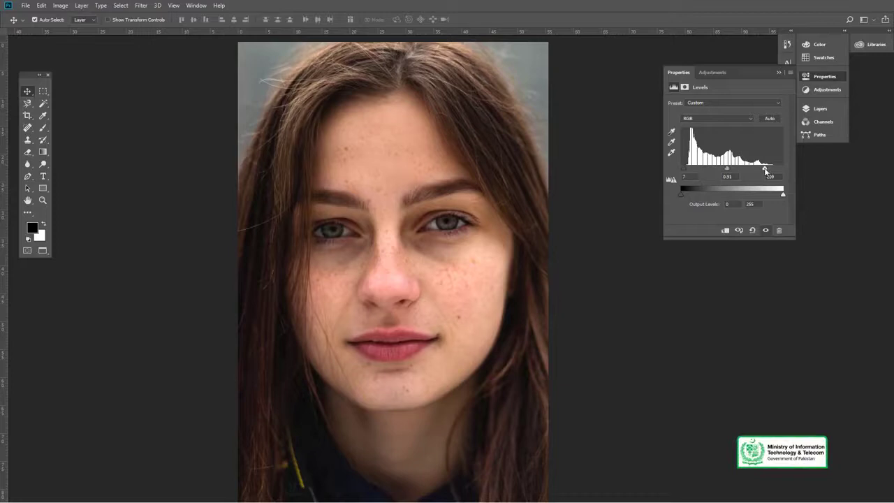
Compare the portrait before and after by hiding and reshowing the Levels and Brightness/Contrast adjustment layers
{"action": "left_click", "coordinate": [826, 76]}
{"action": "left_click", "coordinate": [821, 109]}
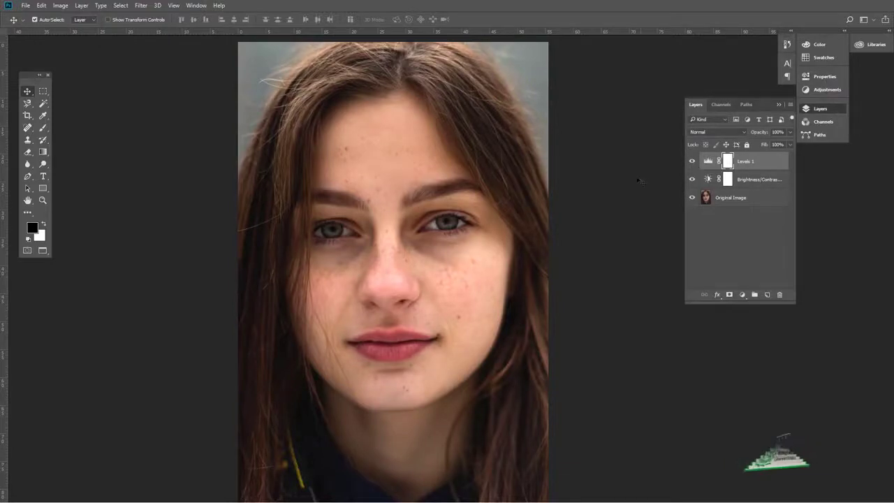
{"action": "left_click", "coordinate": [692, 161]}
{"action": "left_click", "coordinate": [691, 179]}
{"action": "left_click", "coordinate": [691, 179]}
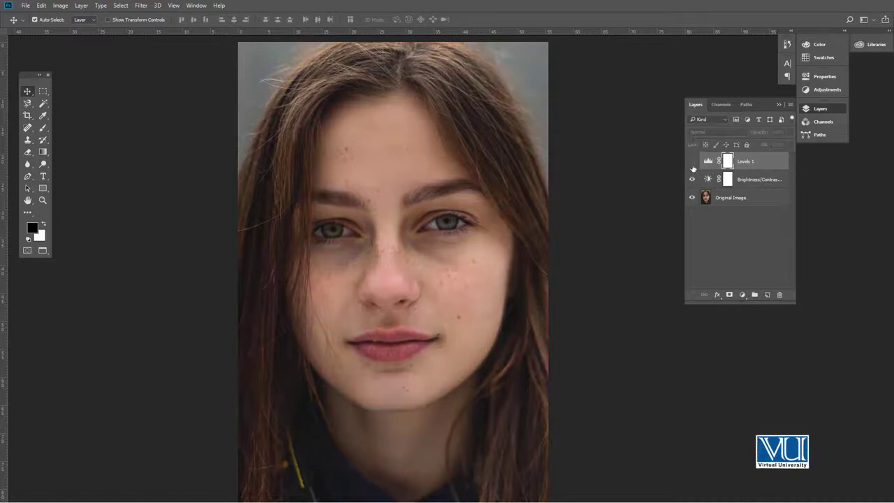
{"action": "left_click", "coordinate": [692, 161]}
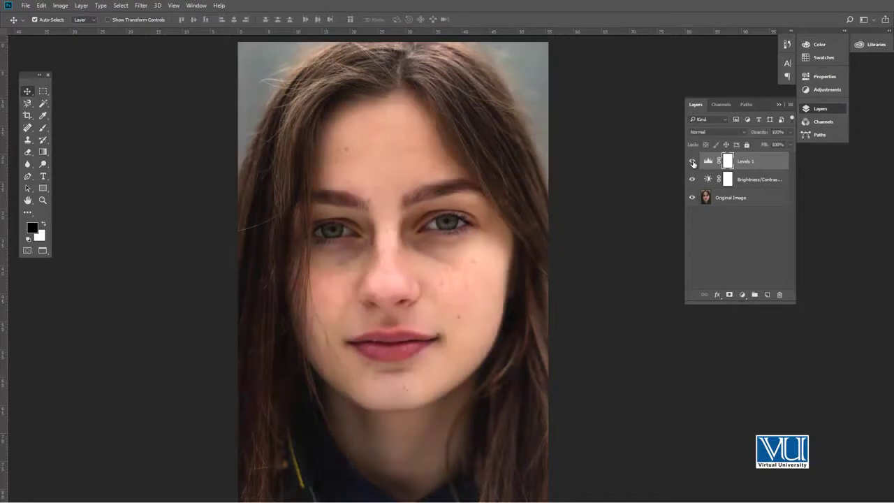
Add a Curves adjustment layer, raising the RGB curve's midtones slightly and lowering its shadows into a gentle S-shape
{"action": "left_click", "coordinate": [742, 298]}
{"action": "left_click", "coordinate": [761, 148]}
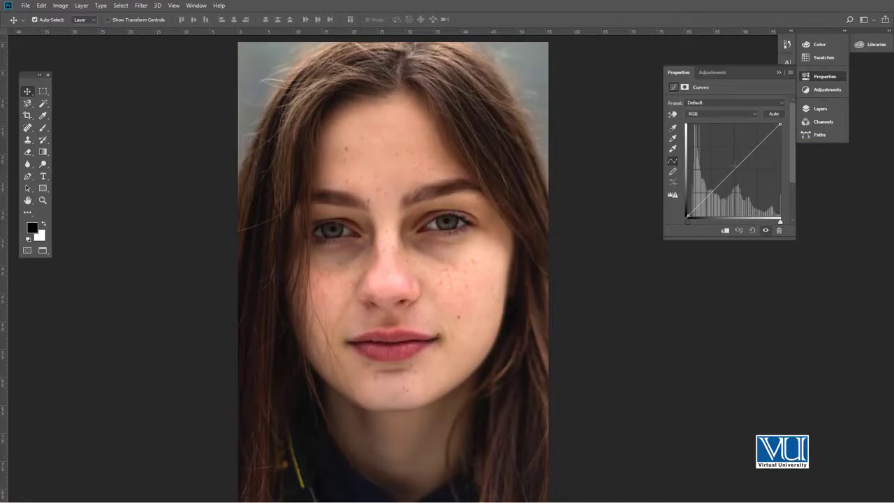
{"action": "left_click_drag", "start_coordinate": [734, 168], "coordinate": [733, 163]}
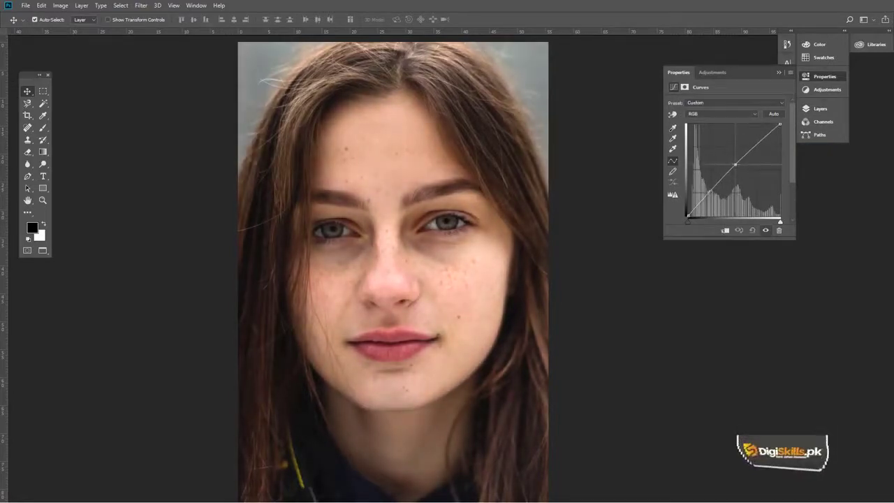
{"action": "left_click_drag", "start_coordinate": [734, 164], "coordinate": [732, 164]}
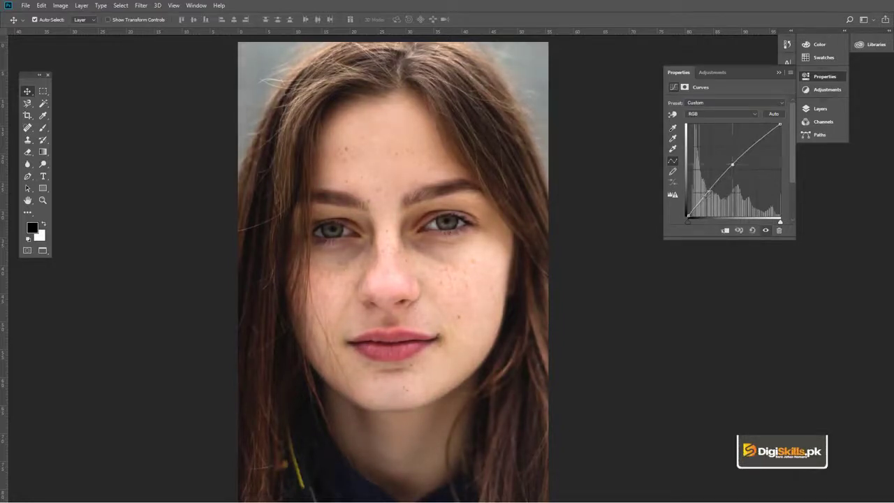
{"action": "left_click_drag", "start_coordinate": [706, 194], "coordinate": [707, 196]}
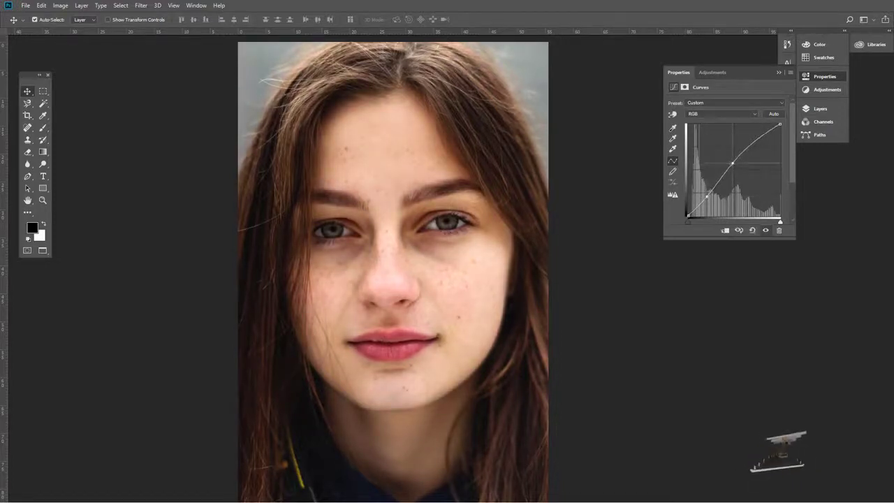
{"action": "key", "text": "Left"}
{"action": "key", "text": "Down"}
{"action": "key", "text": "Down"}
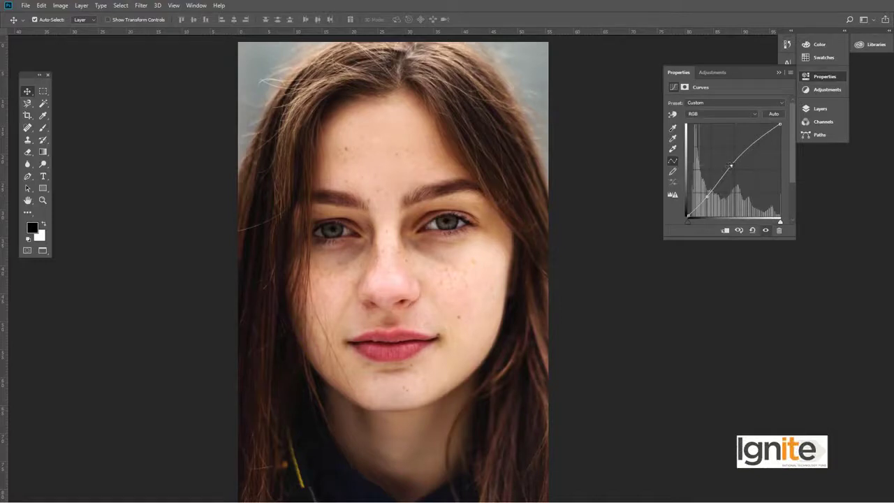
{"action": "left_click", "coordinate": [812, 78]}
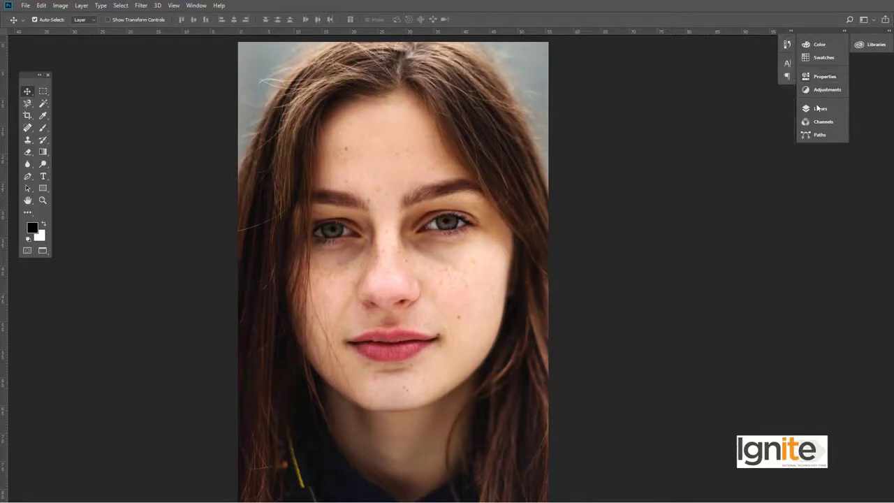
Hide the Curves, Levels and Brightness/Contrast layers to examine the original portrait, and show them again one by one
{"action": "left_click", "coordinate": [819, 108]}
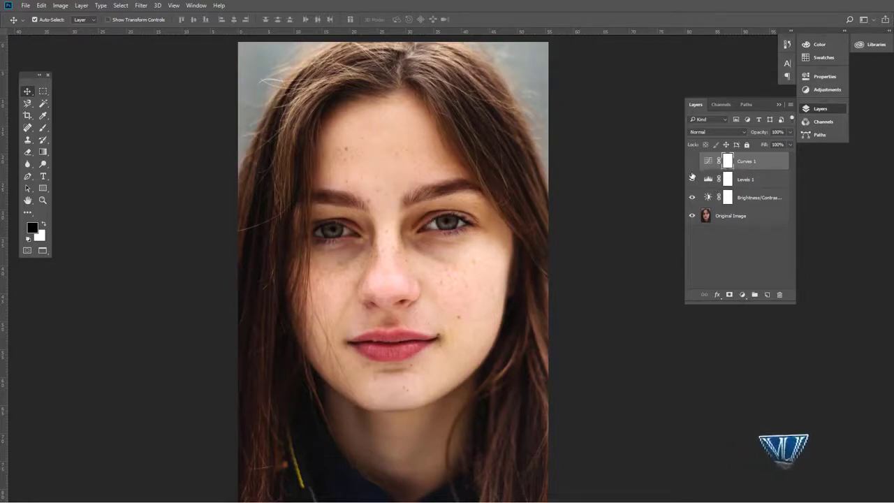
{"action": "left_click_drag", "start_coordinate": [691, 162], "coordinate": [694, 197]}
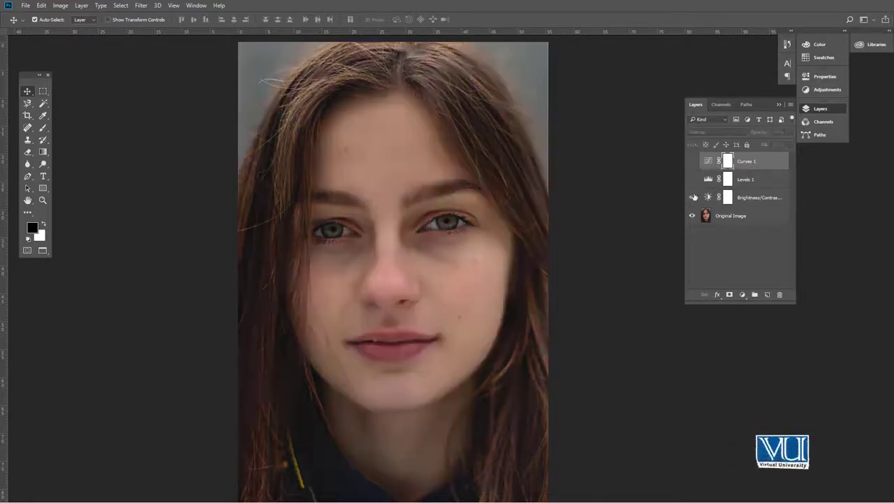
{"action": "left_click", "coordinate": [693, 195]}
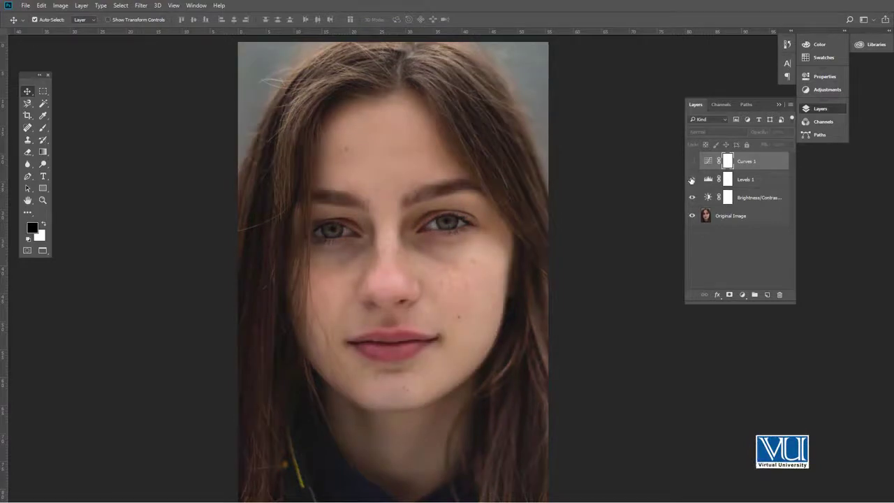
{"action": "left_click", "coordinate": [691, 179]}
{"action": "left_click", "coordinate": [692, 161]}
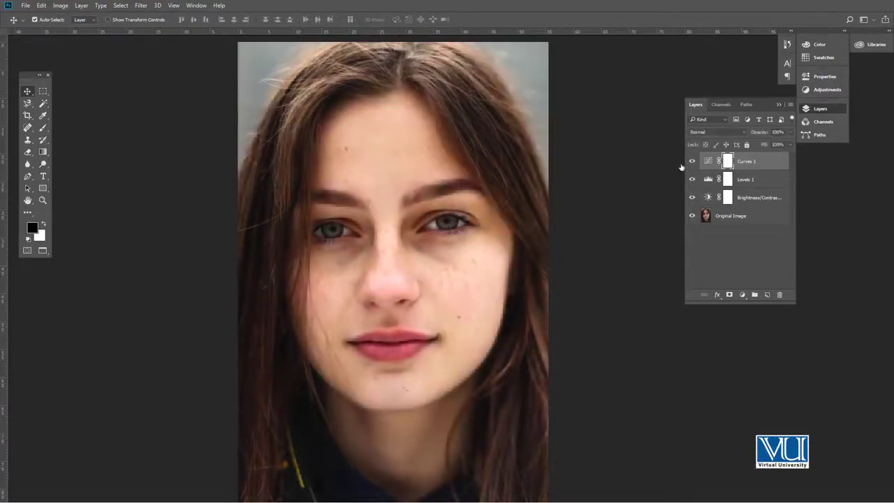
Add a Hue/Saturation adjustment layer above the Curves layer
{"action": "key", "text": "z"}
{"action": "left_click", "coordinate": [384, 231]}
{"action": "left_click", "coordinate": [385, 232]}
{"action": "key", "text": "v"}
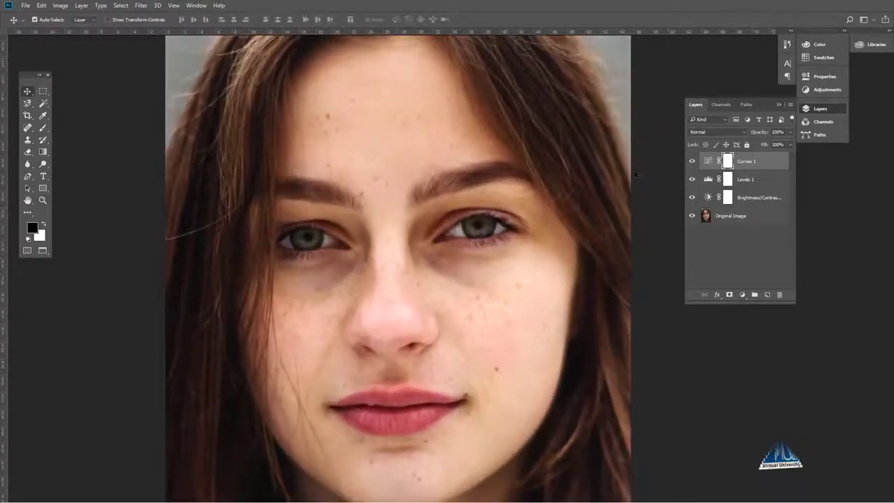
{"action": "left_click", "coordinate": [743, 295]}
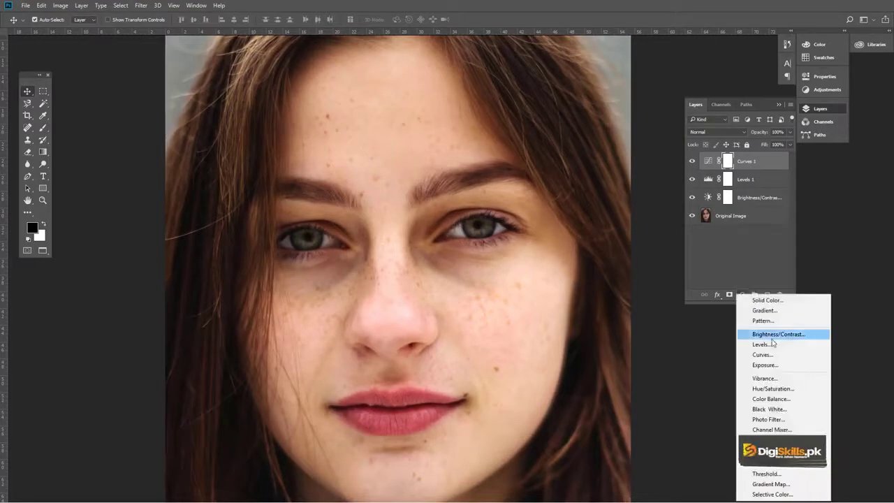
{"action": "left_click", "coordinate": [770, 389]}
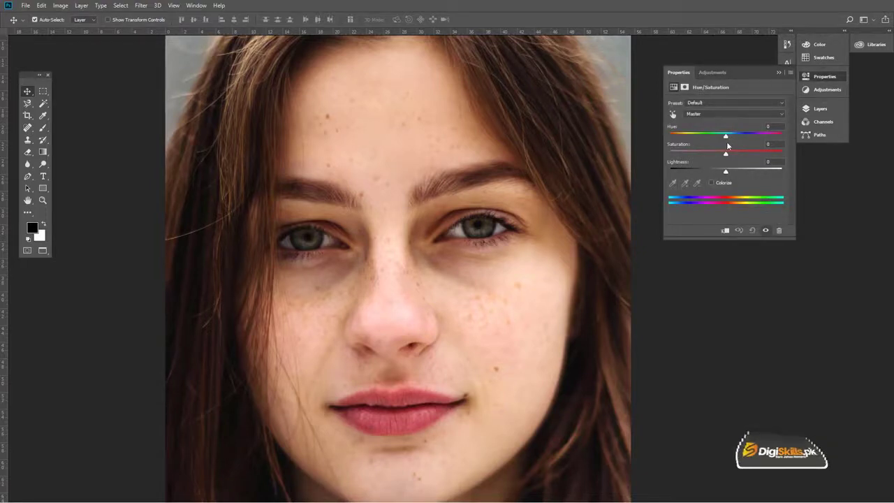
Try shifting the master hue slightly negative, reset the hue to 0 and raise the saturation slightly
{"action": "left_click_drag", "start_coordinate": [727, 136], "coordinate": [722, 134]}
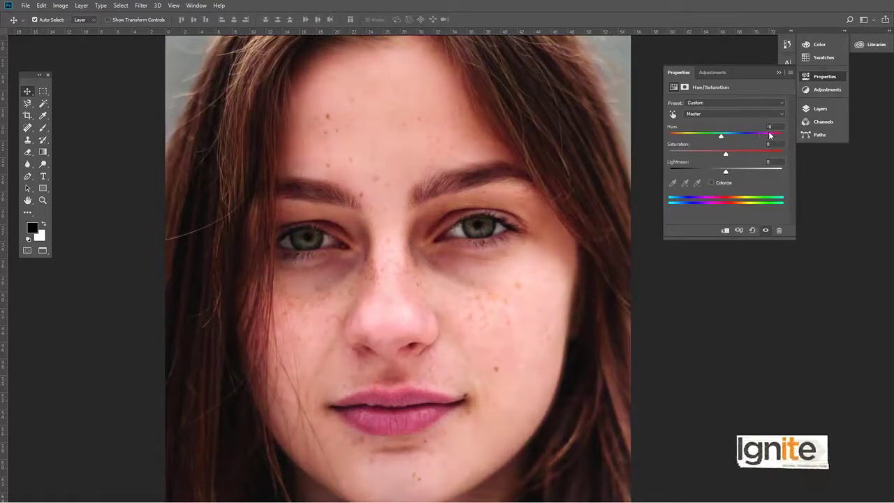
{"action": "type", "text": "0"}
{"action": "key", "text": "Return"}
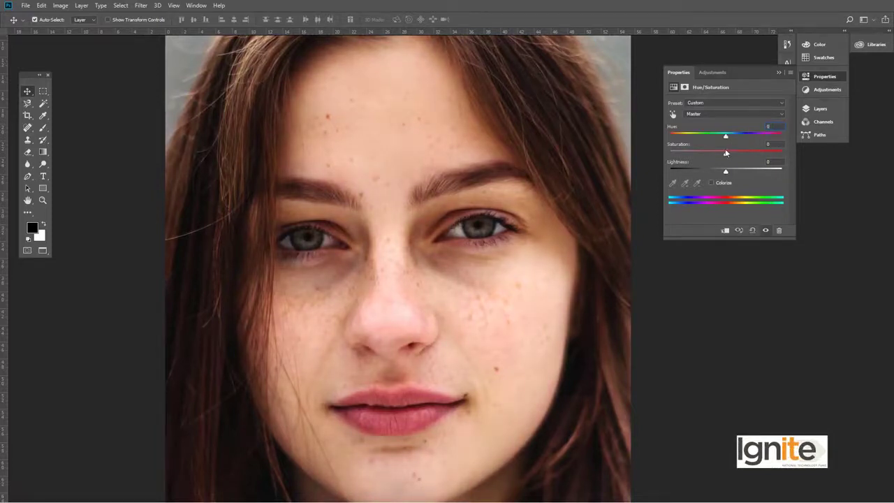
{"action": "left_click_drag", "start_coordinate": [724, 152], "coordinate": [730, 156]}
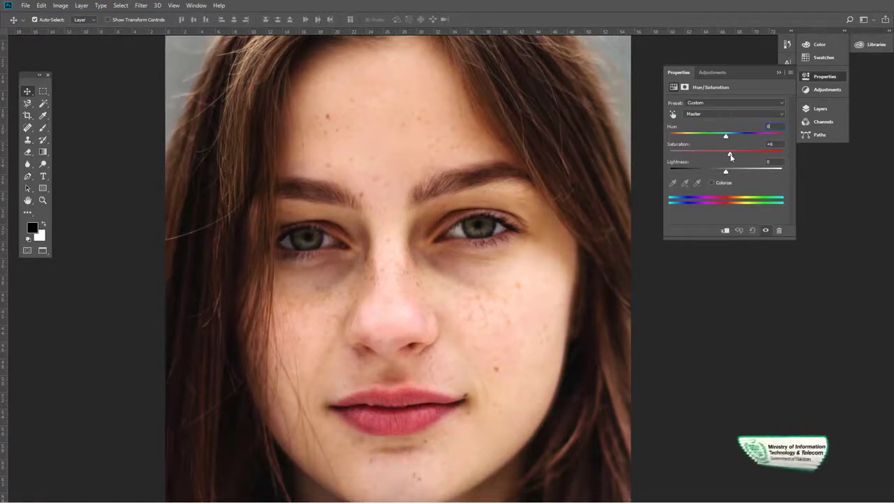
Add a Color Balance adjustment layer above Hue/Saturation and set its midtones to Cyan-Red +10, Magenta-Green -1 and Yellow-Blue +9
{"action": "left_click", "coordinate": [813, 79]}
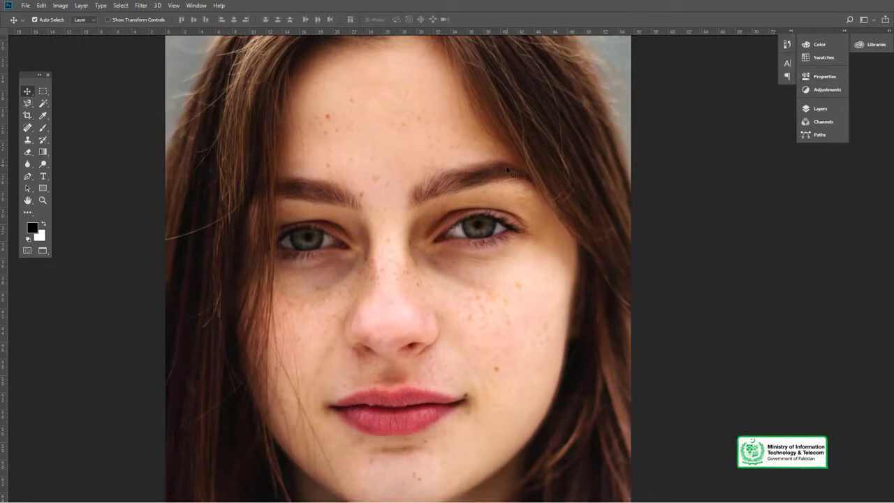
{"action": "left_click", "coordinate": [813, 108]}
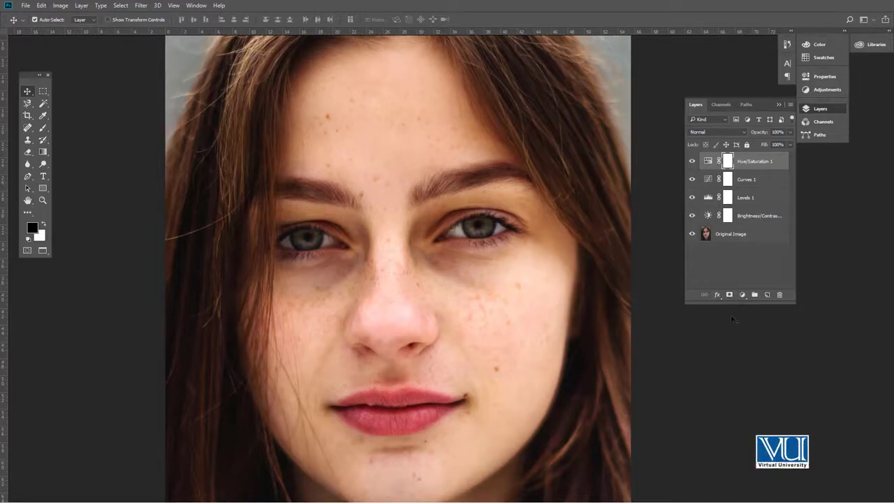
{"action": "left_click", "coordinate": [742, 295]}
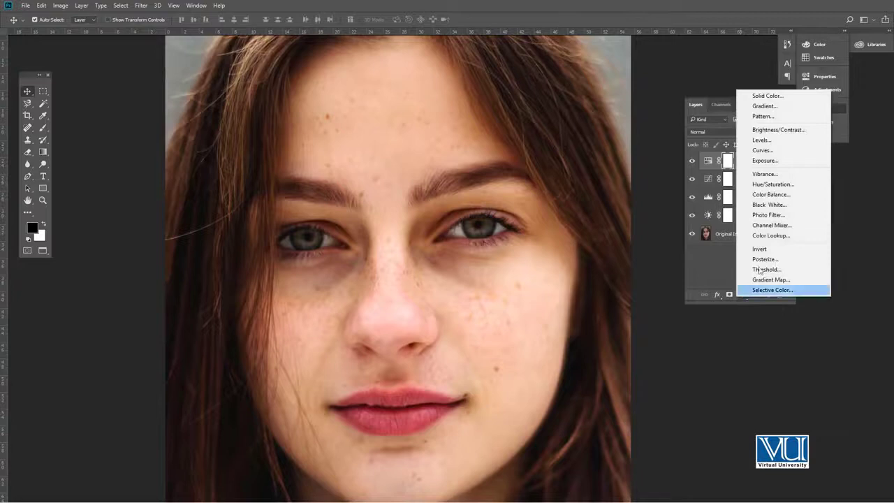
{"action": "left_click", "coordinate": [764, 197]}
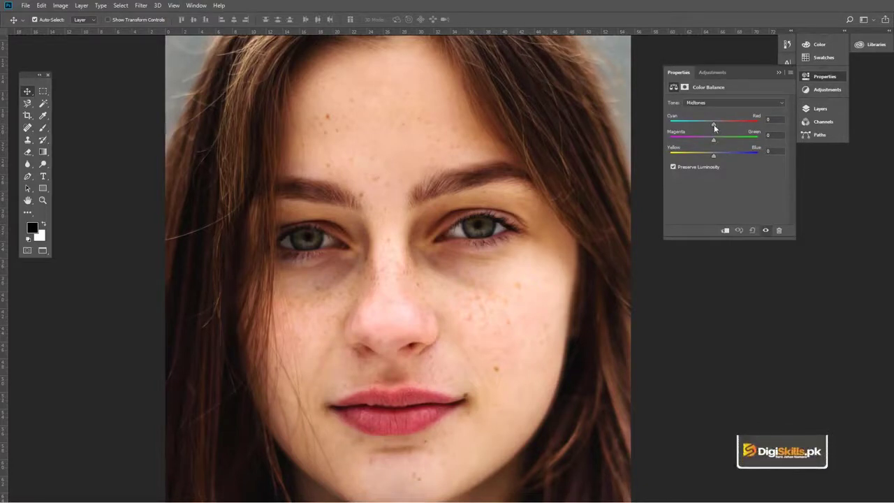
{"action": "left_click_drag", "start_coordinate": [714, 125], "coordinate": [716, 125]}
{"action": "left_click_drag", "start_coordinate": [714, 156], "coordinate": [717, 155]}
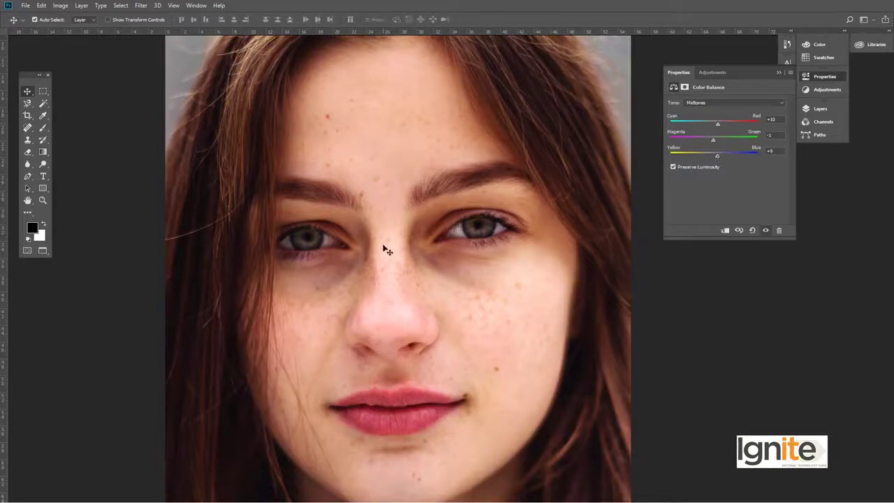
Examine the color-balanced portrait at full view and close up on the face, then fit the whole image on screen
{"action": "key", "text": "ctrl+0"}
{"action": "left_click", "coordinate": [816, 109]}
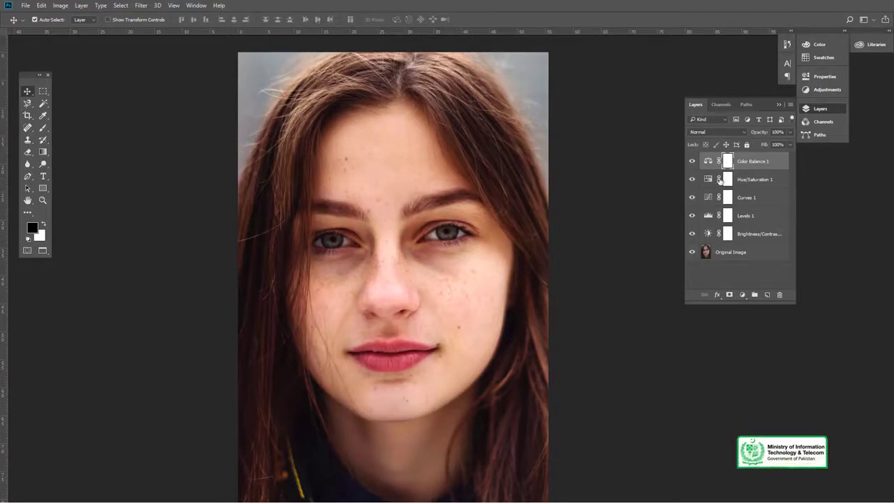
{"action": "key", "text": "z"}
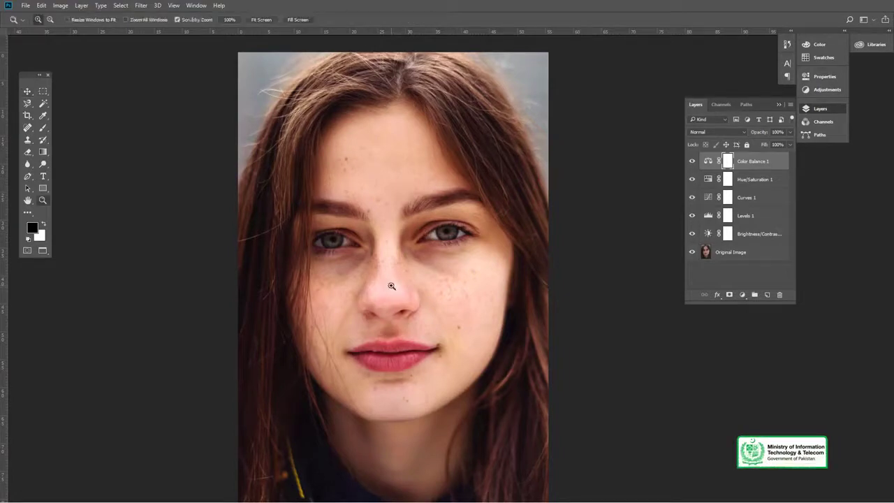
{"action": "left_click", "coordinate": [391, 267]}
{"action": "left_click_drag", "start_coordinate": [398, 257], "coordinate": [412, 336]}
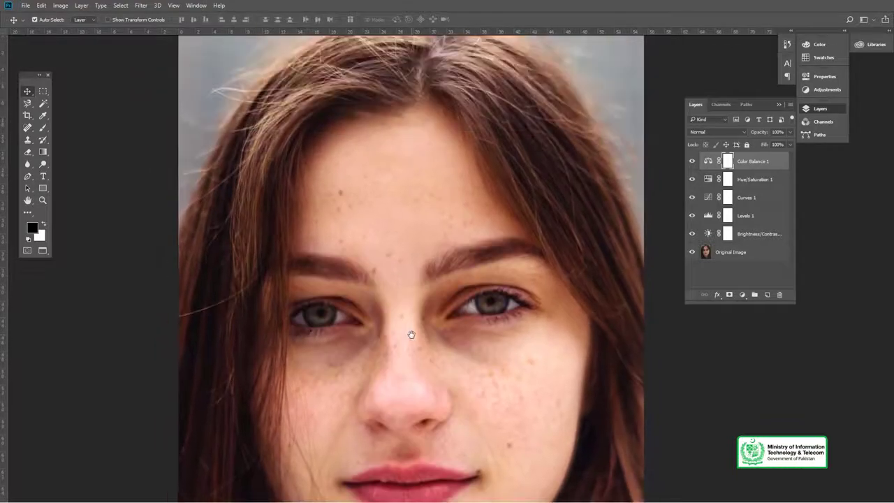
{"action": "left_click", "coordinate": [402, 316], "text": "alt"}
{"action": "left_click", "coordinate": [402, 316], "text": "alt"}
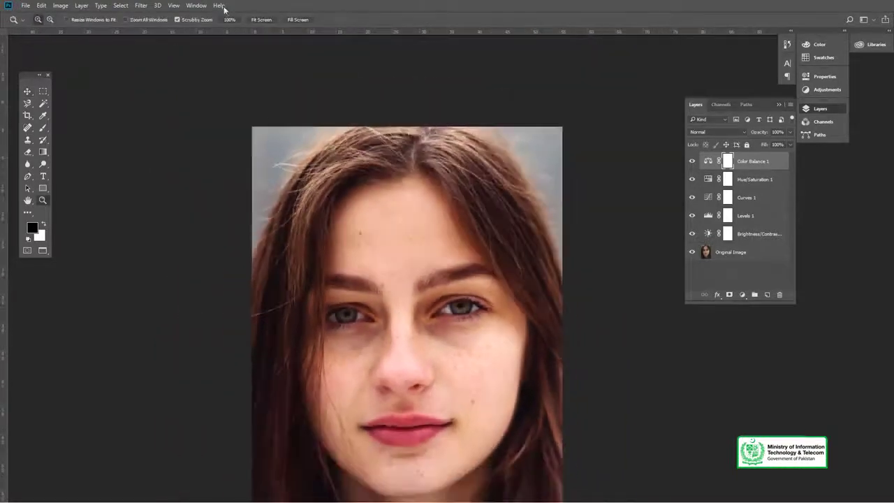
{"action": "left_click", "coordinate": [262, 20]}
{"action": "key", "text": "v"}
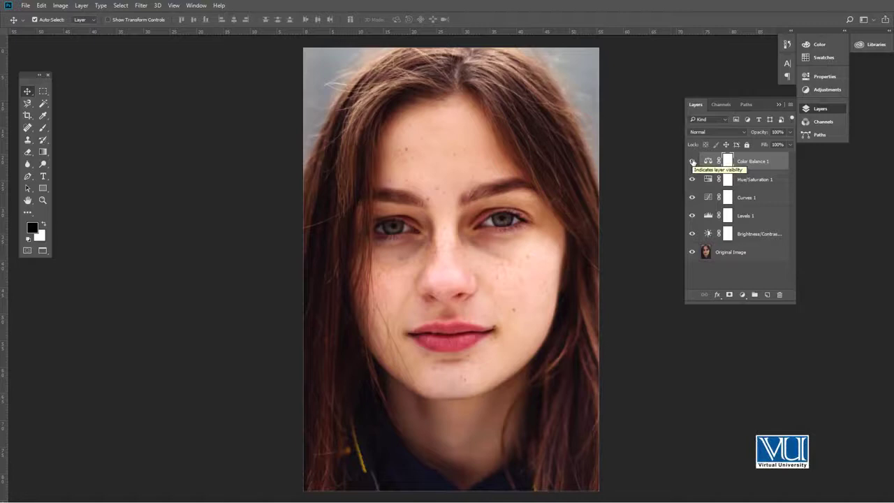
Compare the portrait before and after by hiding all five adjustment layers and showing them again, twice in a row
{"action": "left_click", "coordinate": [692, 162]}
{"action": "left_click", "coordinate": [692, 179]}
{"action": "left_click", "coordinate": [692, 197]}
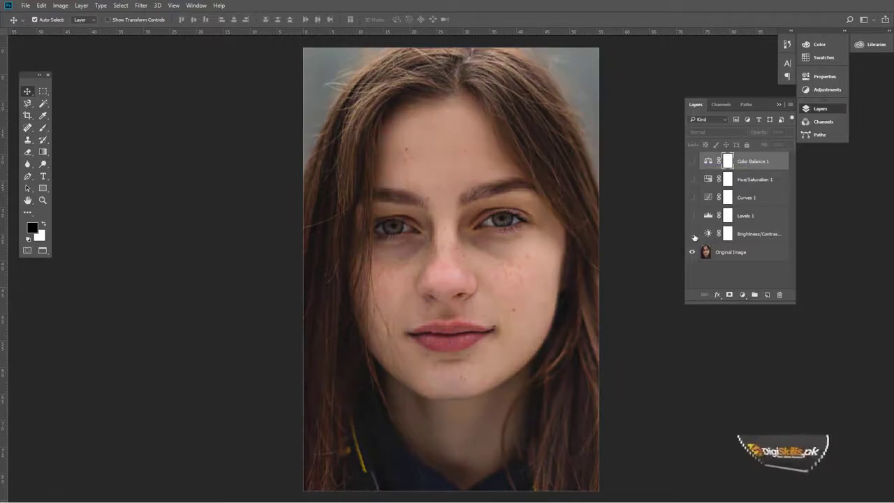
{"action": "left_click", "coordinate": [691, 216]}
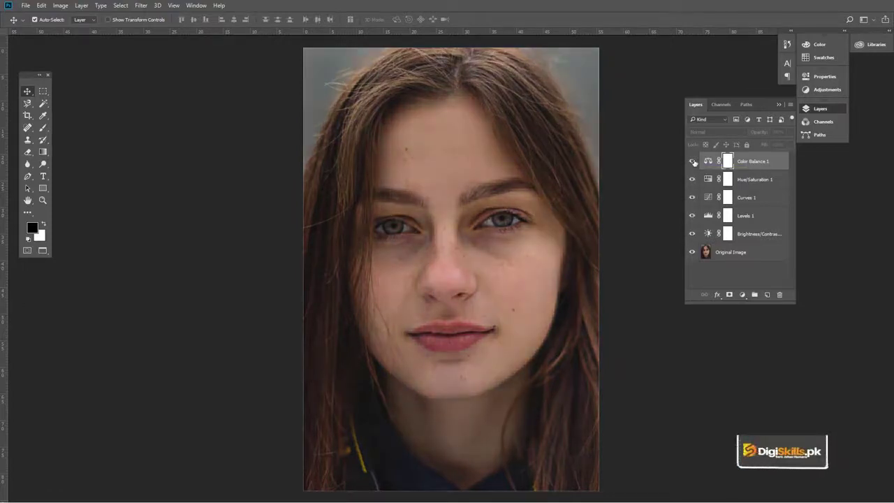
{"action": "left_click_drag", "start_coordinate": [690, 222], "coordinate": [693, 162]}
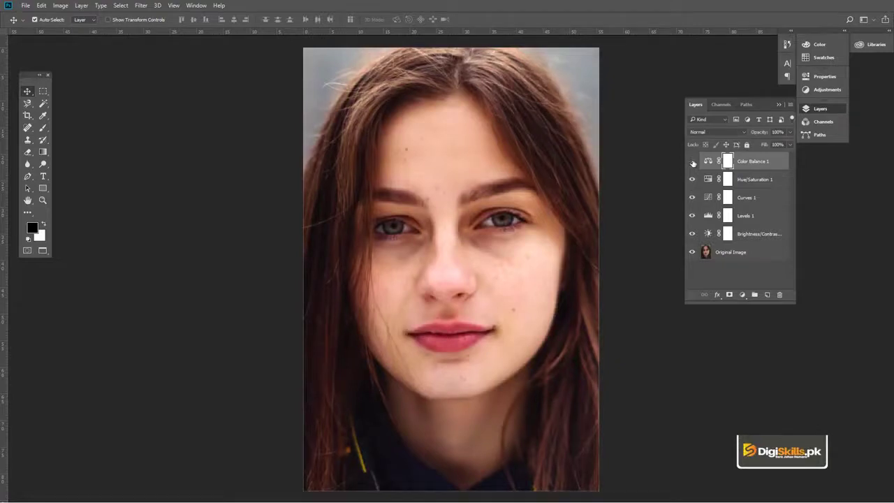
{"action": "left_click", "coordinate": [692, 233]}
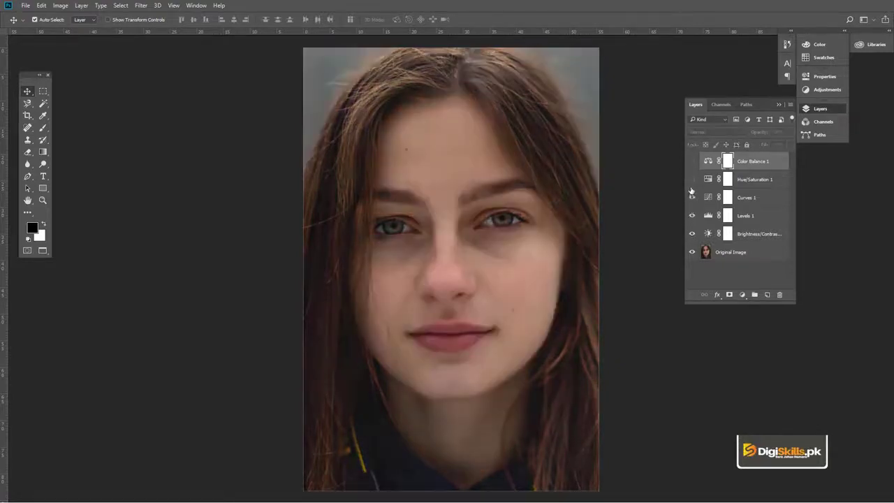
{"action": "left_click", "coordinate": [692, 165]}
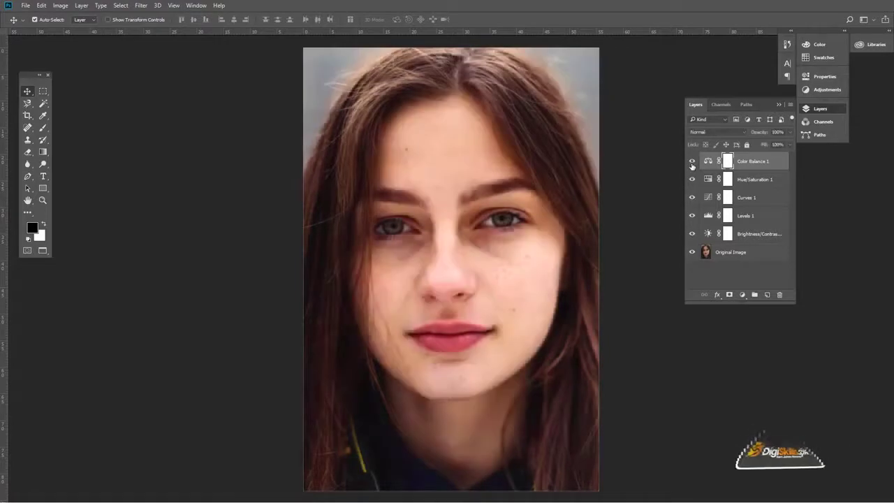
Hide the adjustment layers one by one from Color Balance down to Brightness/Contrast, and show them again individually from the lowest up
{"action": "left_click", "coordinate": [692, 164]}
{"action": "left_click", "coordinate": [692, 179]}
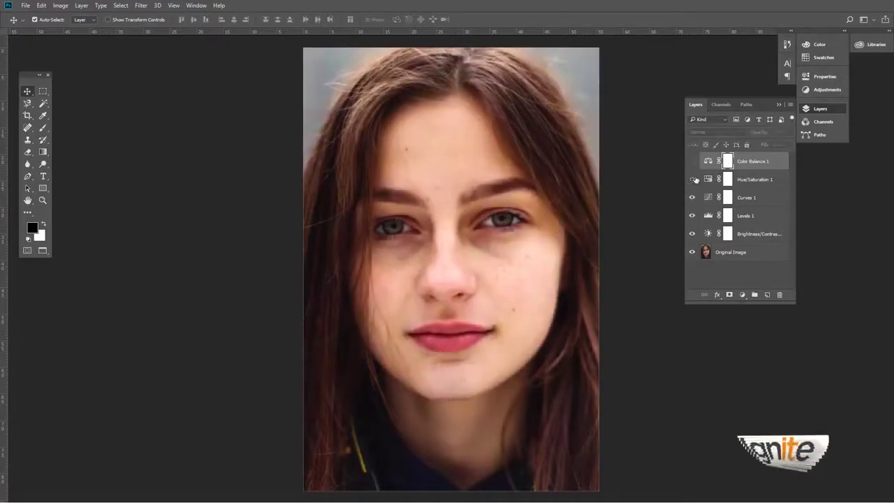
{"action": "left_click", "coordinate": [692, 198]}
{"action": "left_click", "coordinate": [692, 216]}
{"action": "left_click", "coordinate": [692, 234]}
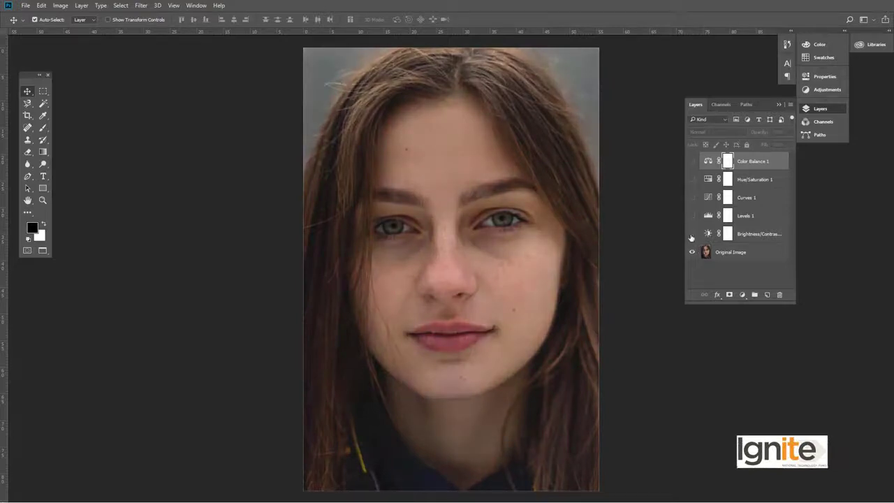
{"action": "left_click", "coordinate": [692, 235]}
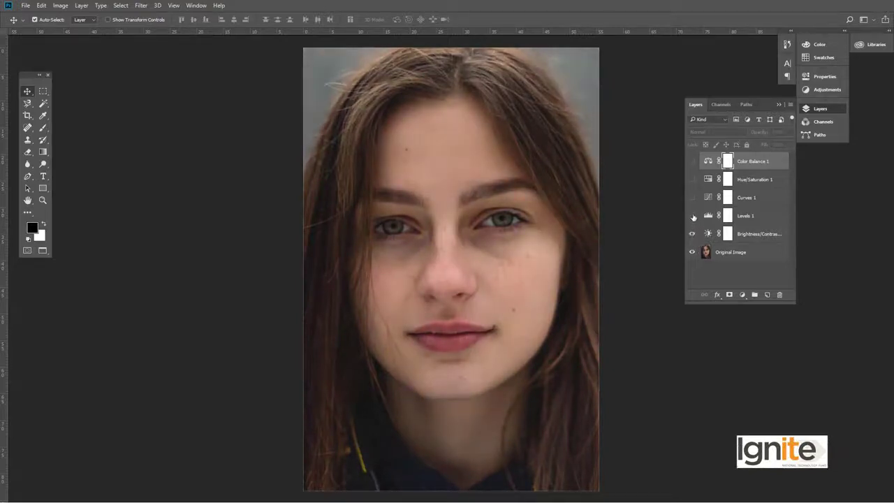
{"action": "left_click", "coordinate": [692, 216]}
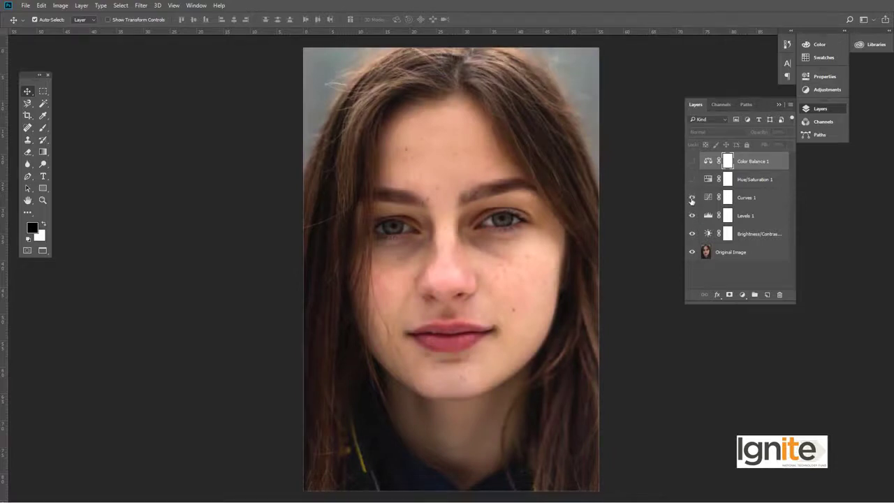
{"action": "left_click", "coordinate": [692, 199]}
{"action": "left_click", "coordinate": [692, 179]}
{"action": "left_click", "coordinate": [692, 161]}
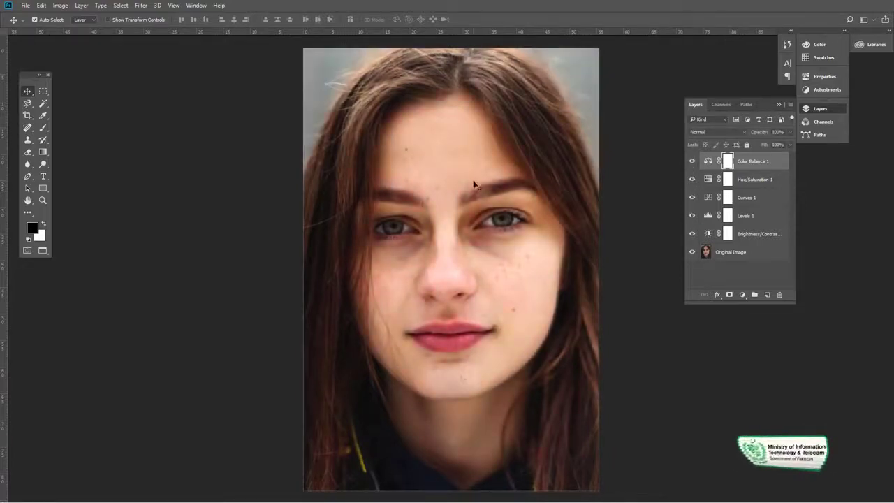
Reopen the Color Balance layer's settings and shift its midtones slightly further toward red
{"action": "double_click", "coordinate": [708, 161]}
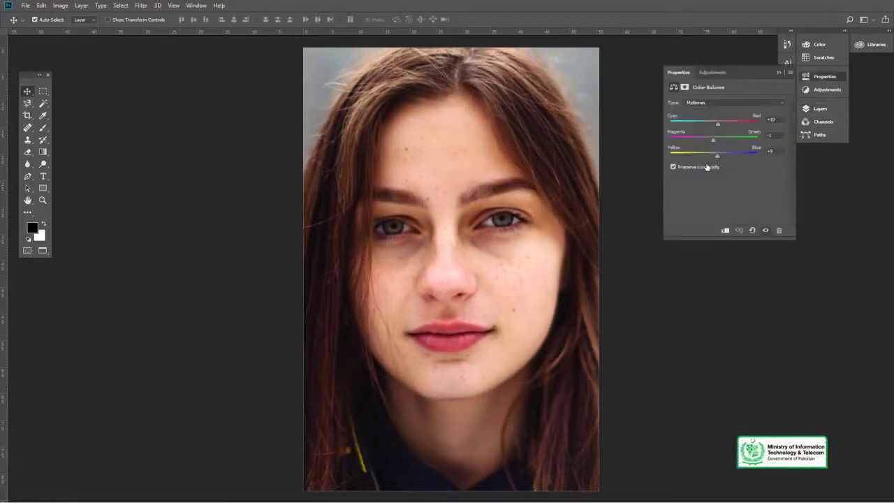
{"action": "left_click", "coordinate": [718, 126]}
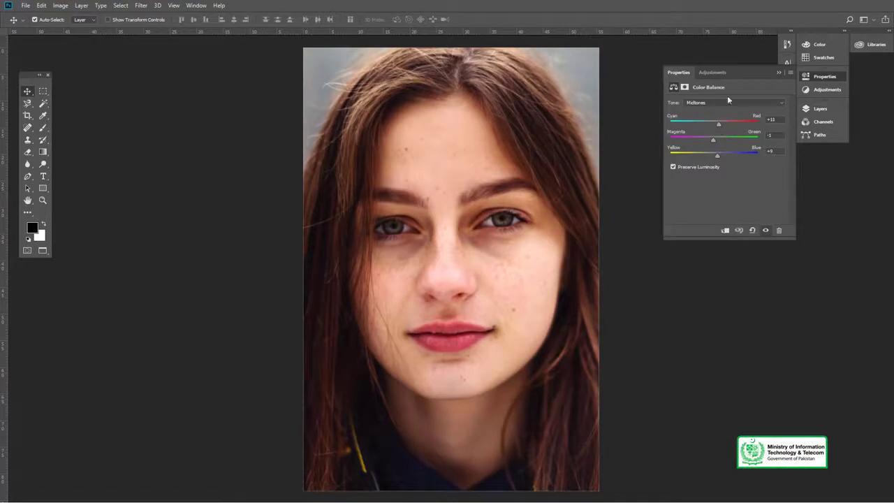
{"action": "left_click", "coordinate": [810, 78]}
Group the five adjustment layers above the original image and enter a group name starting with "Adj"
{"action": "left_click", "coordinate": [801, 109]}
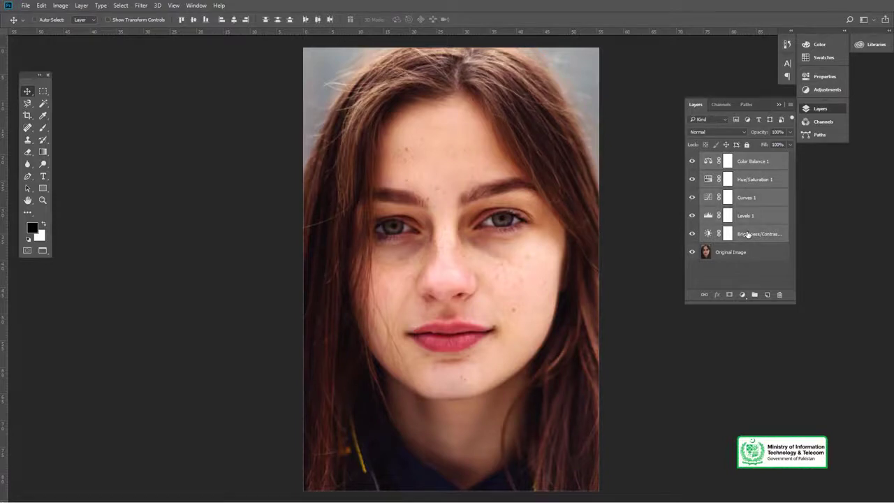
{"action": "key", "text": "ctrl+g"}
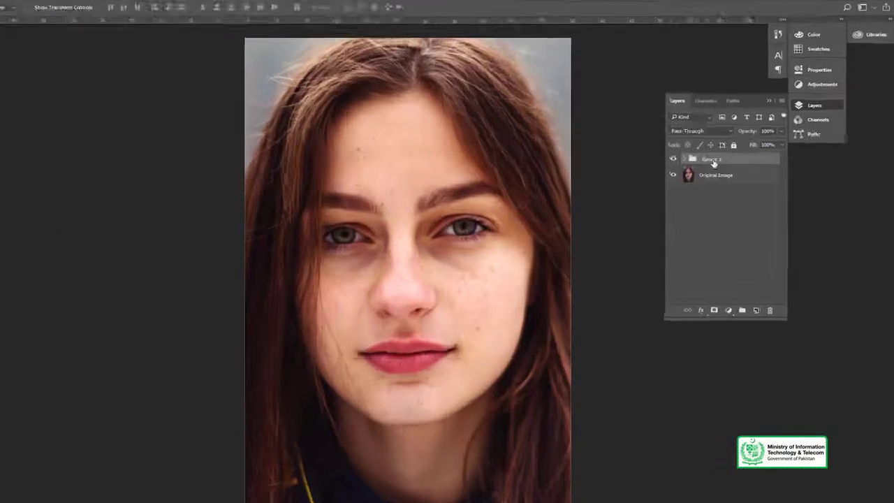
{"action": "double_click", "coordinate": [727, 158]}
{"action": "type", "text": "Adj"}
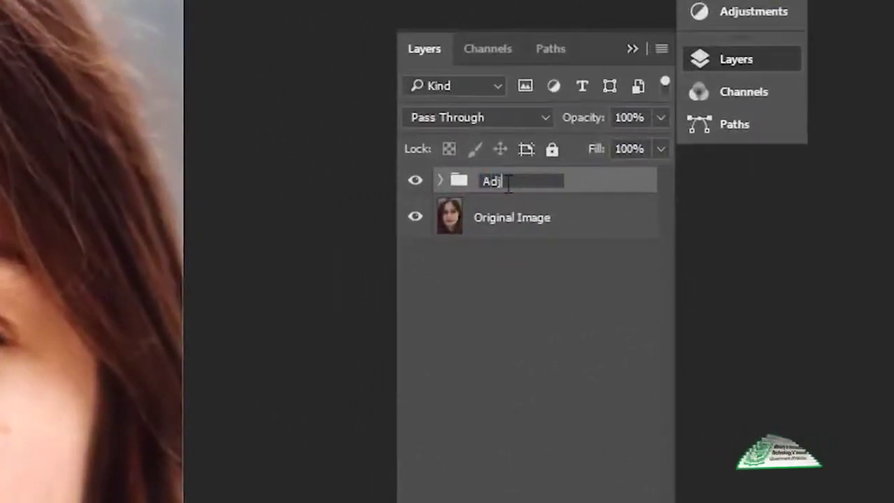